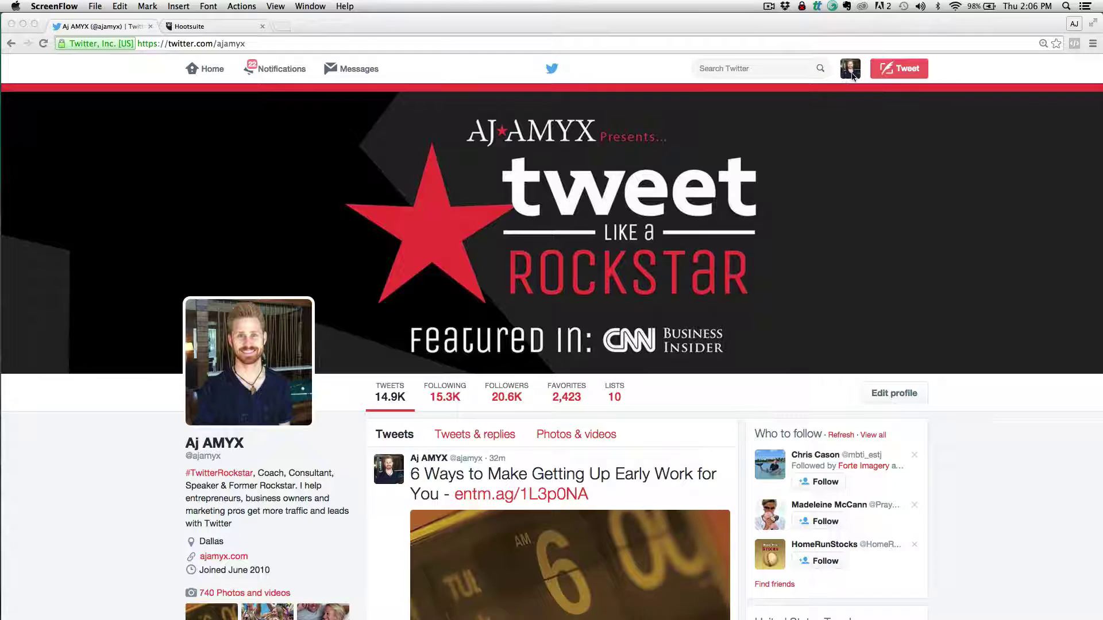
# Bring up your Twitter lists page and scroll through your existing lists
pyautogui.click(852, 76)
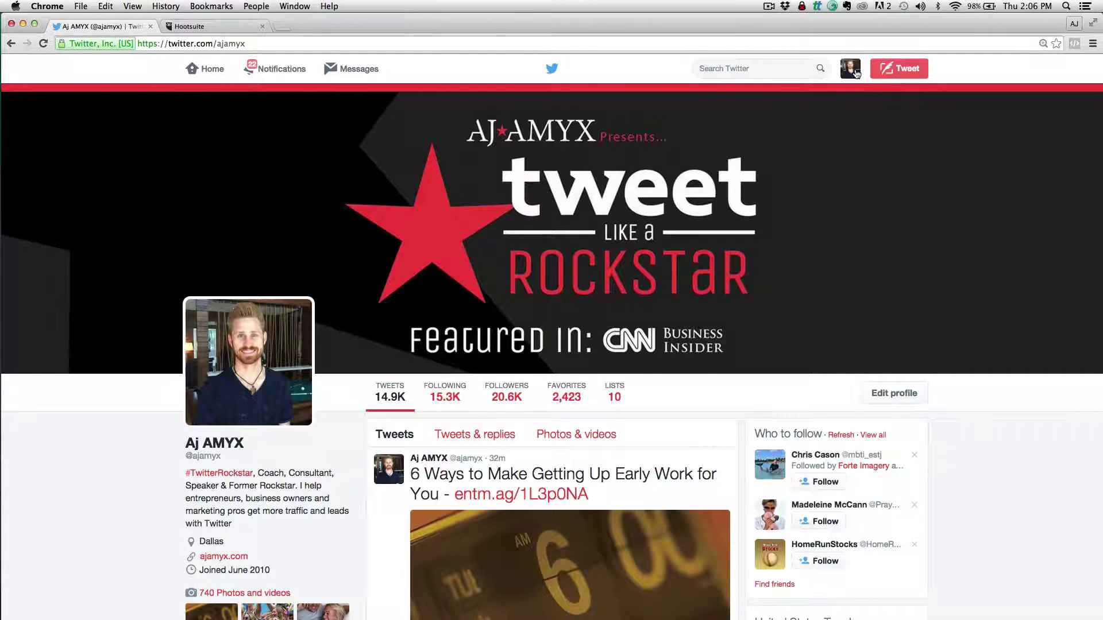
pyautogui.click(851, 71)
pyautogui.click(811, 134)
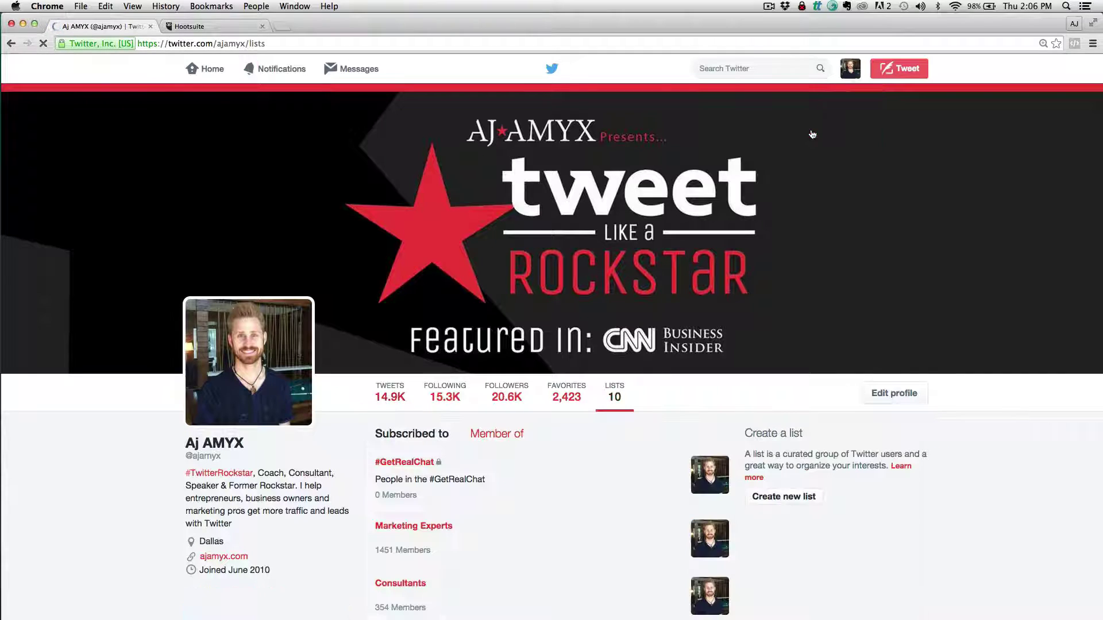
pyautogui.scroll(-10, 586, 485)
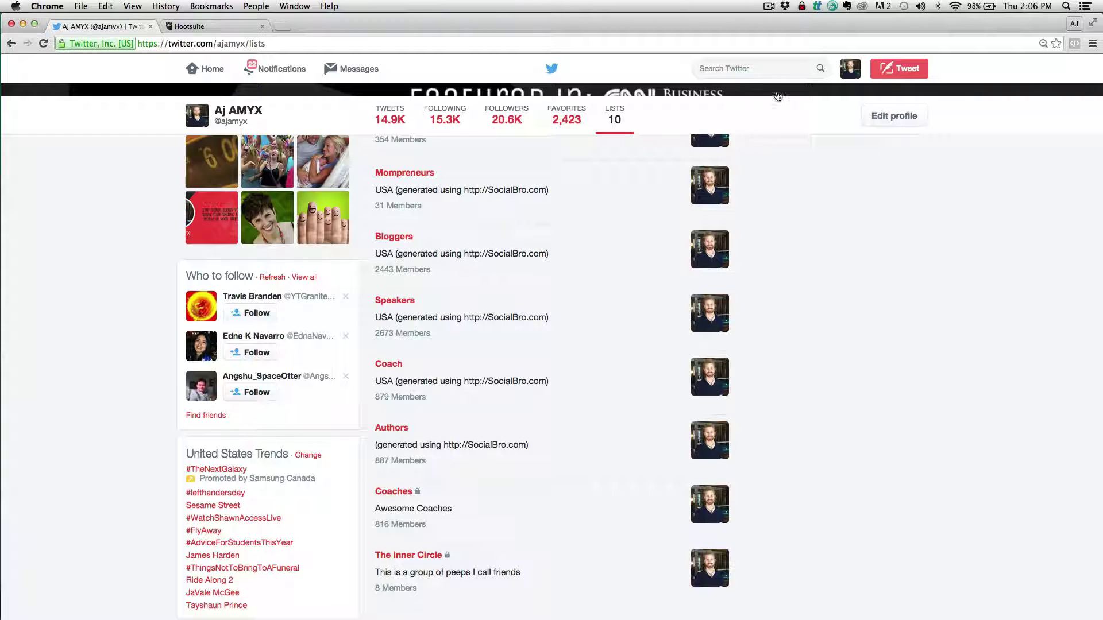
# Search Twitter for the friend's handle, correcting a typo in it
pyautogui.click(770, 70)
pyautogui.write('@')
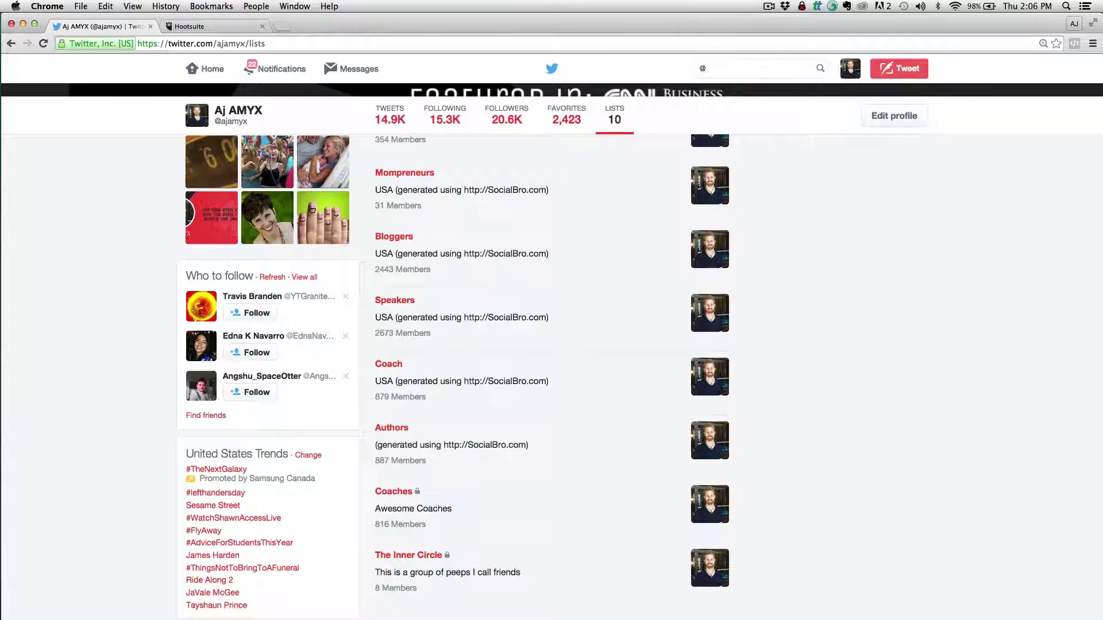
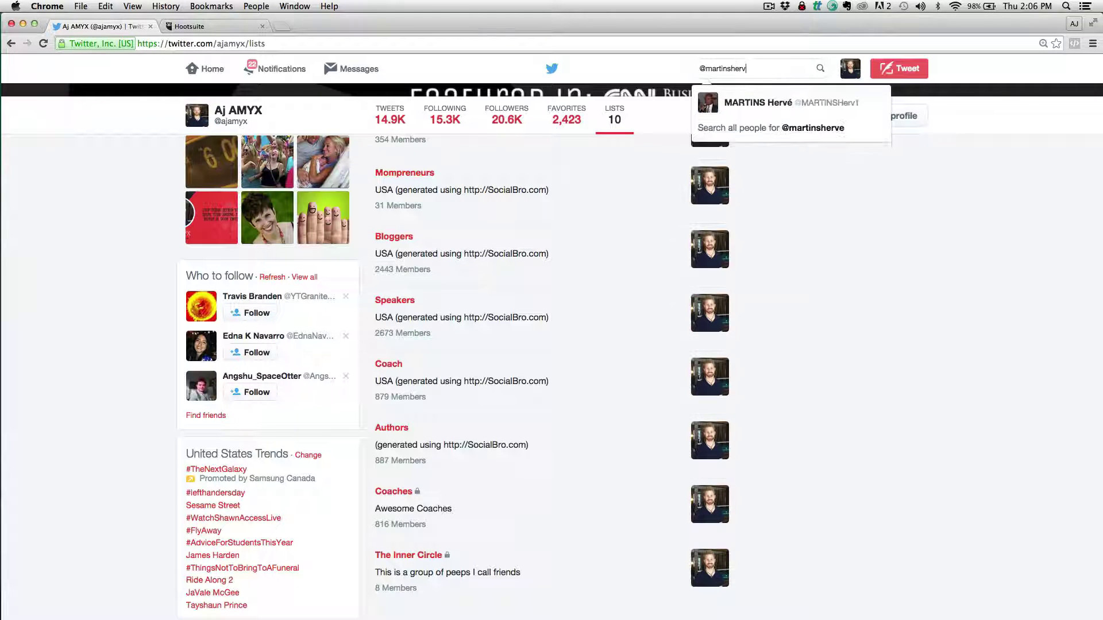
# Open the friend's profile and add them to The Inner Circle list only, leaving Authors and Coach unticked
pyautogui.click(812, 104)
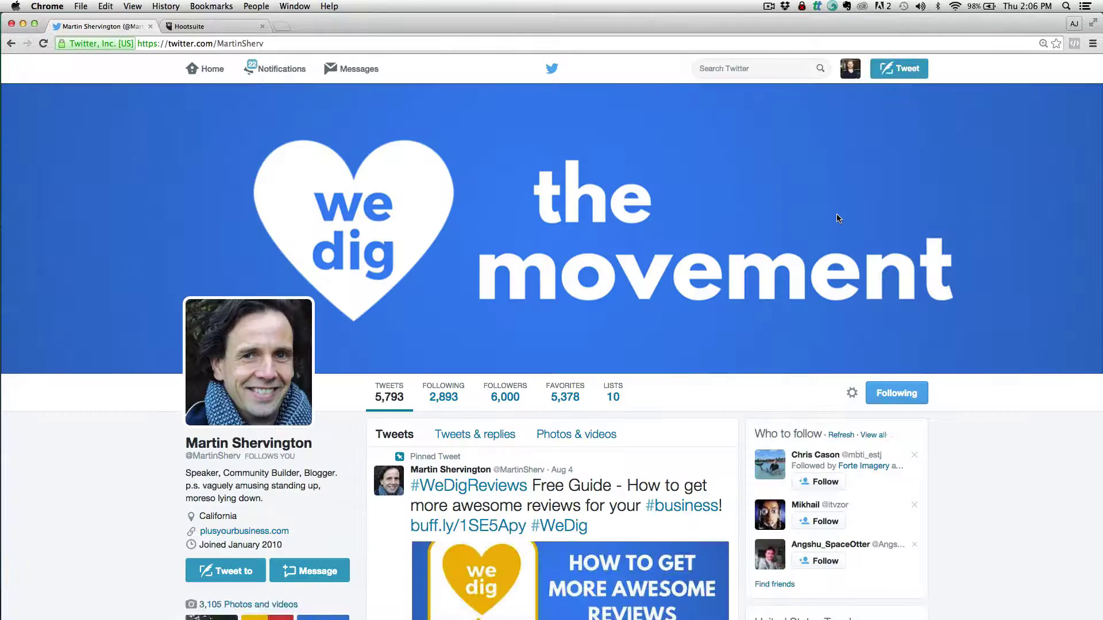
pyautogui.click(853, 398)
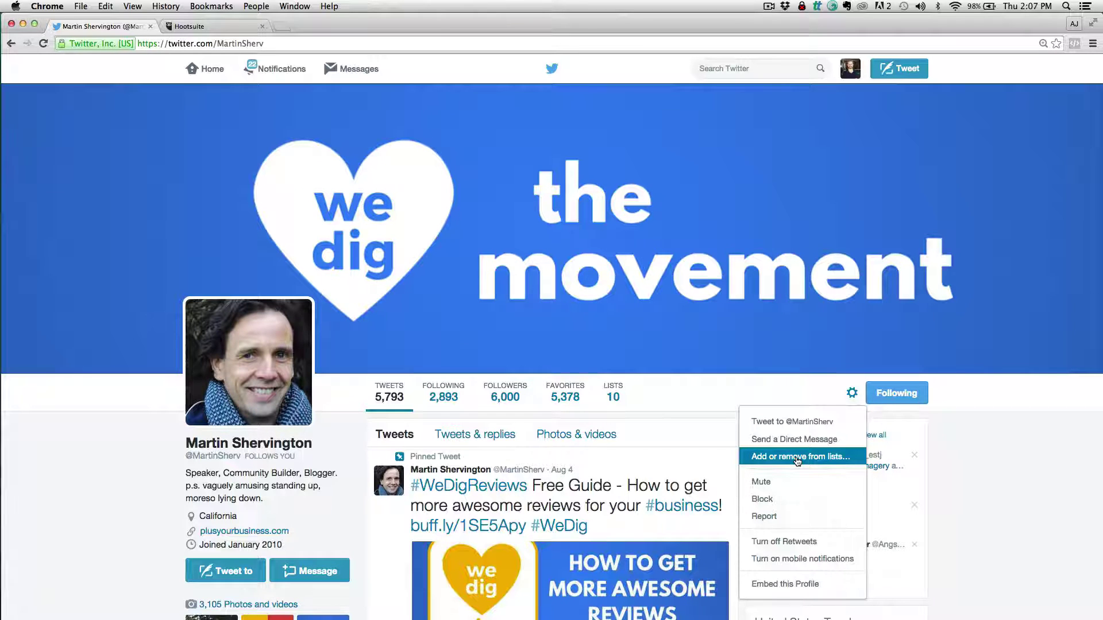
pyautogui.click(797, 460)
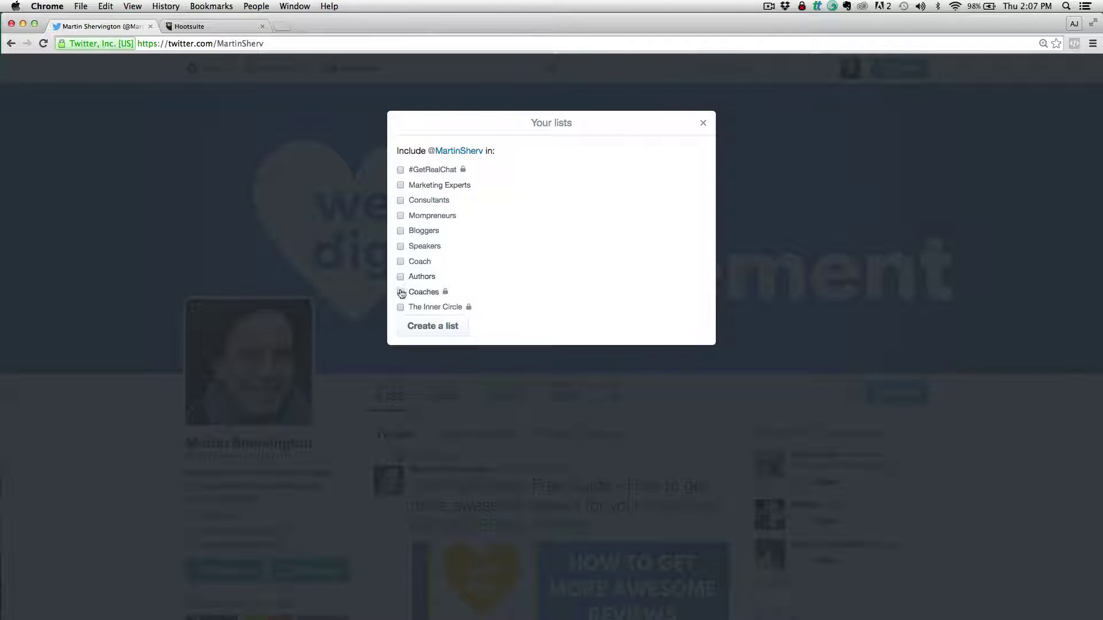
pyautogui.click(401, 277)
pyautogui.click(400, 262)
pyautogui.click(401, 262)
pyautogui.click(401, 277)
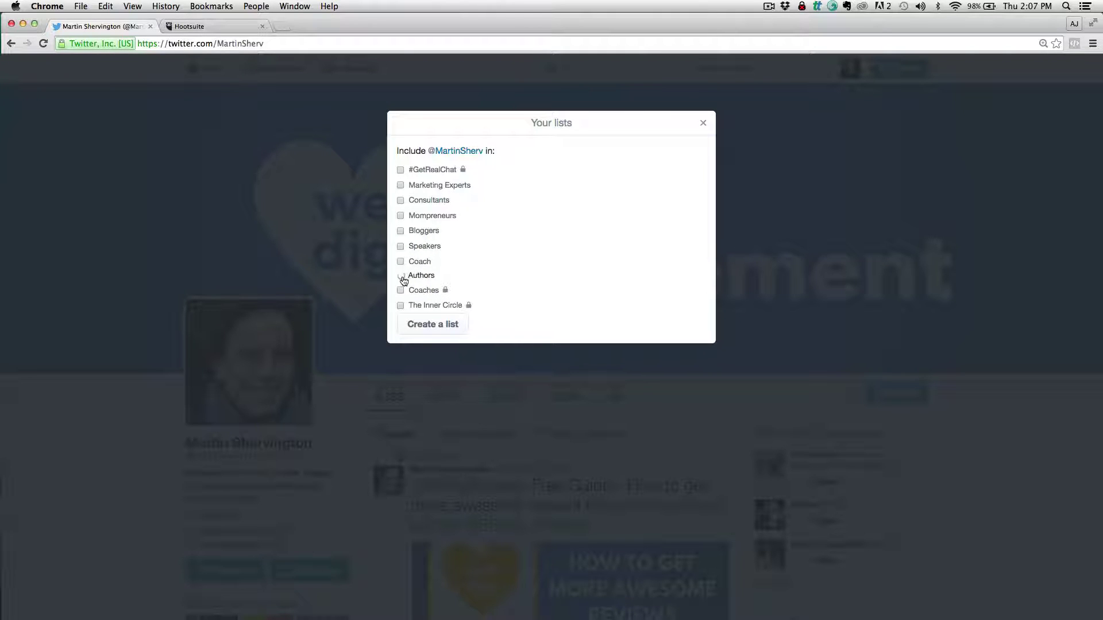
pyautogui.click(401, 308)
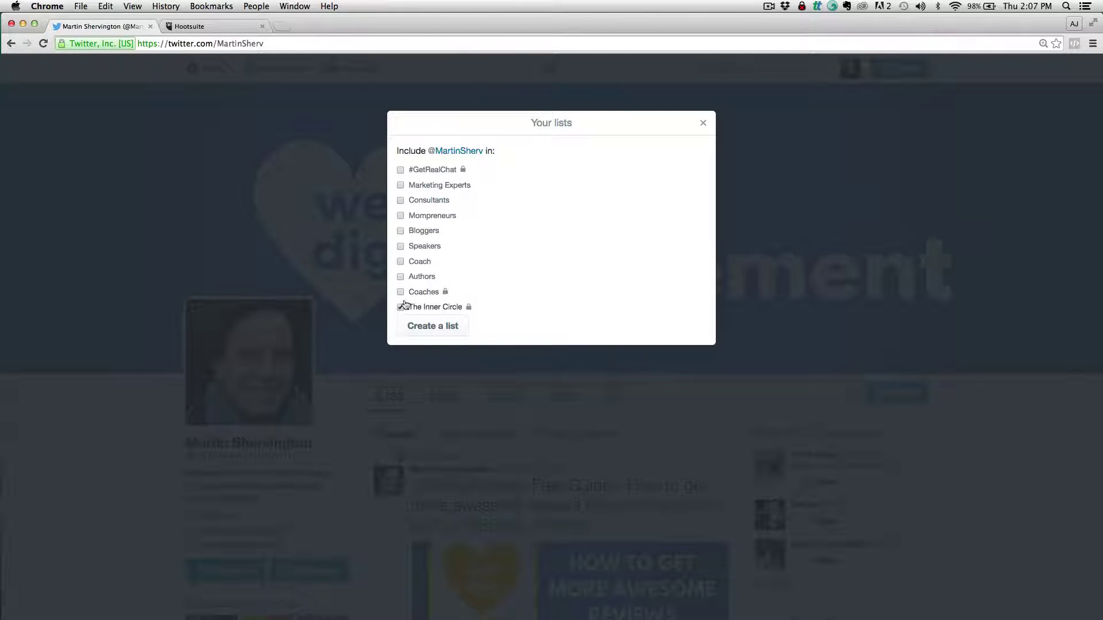
# Search for the second friend and open their profile
pyautogui.click(703, 123)
pyautogui.click(757, 68)
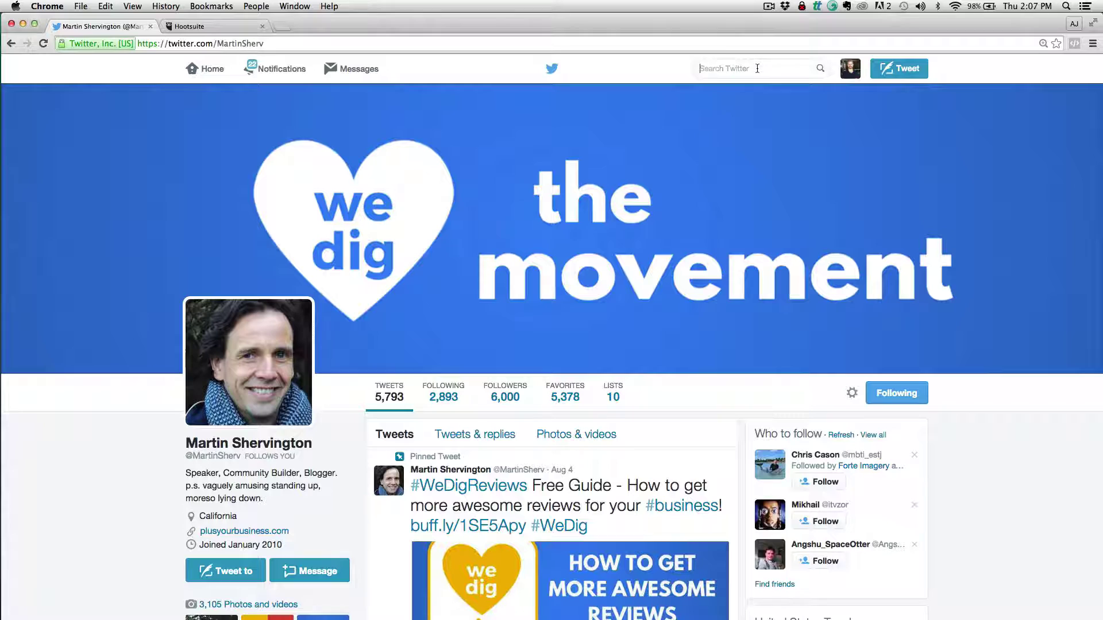
pyautogui.write('Darr')
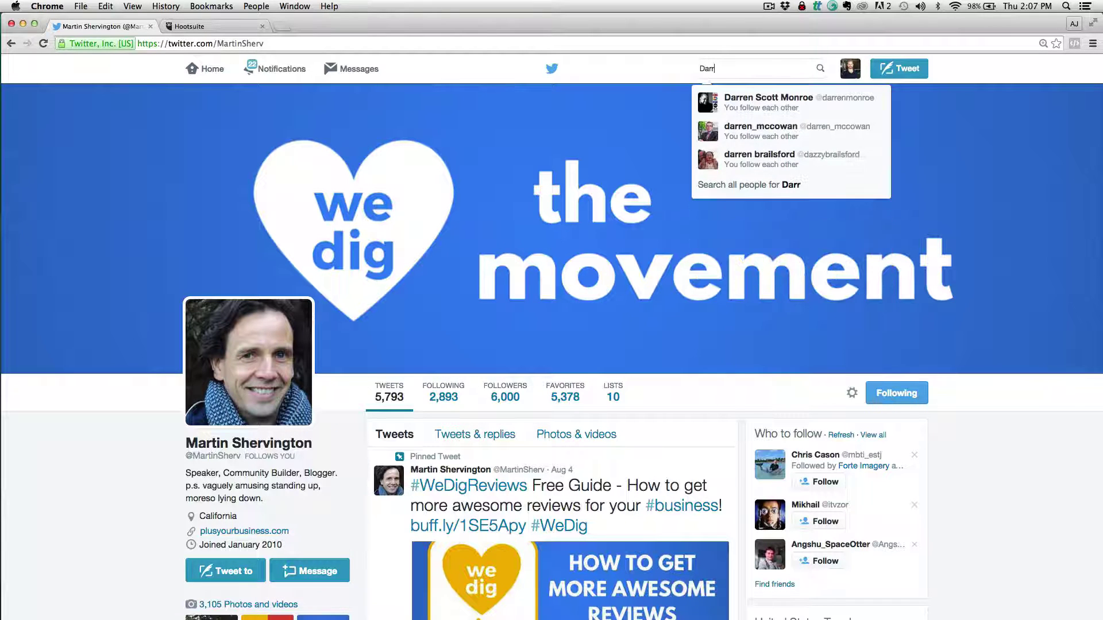
pyautogui.click(833, 216)
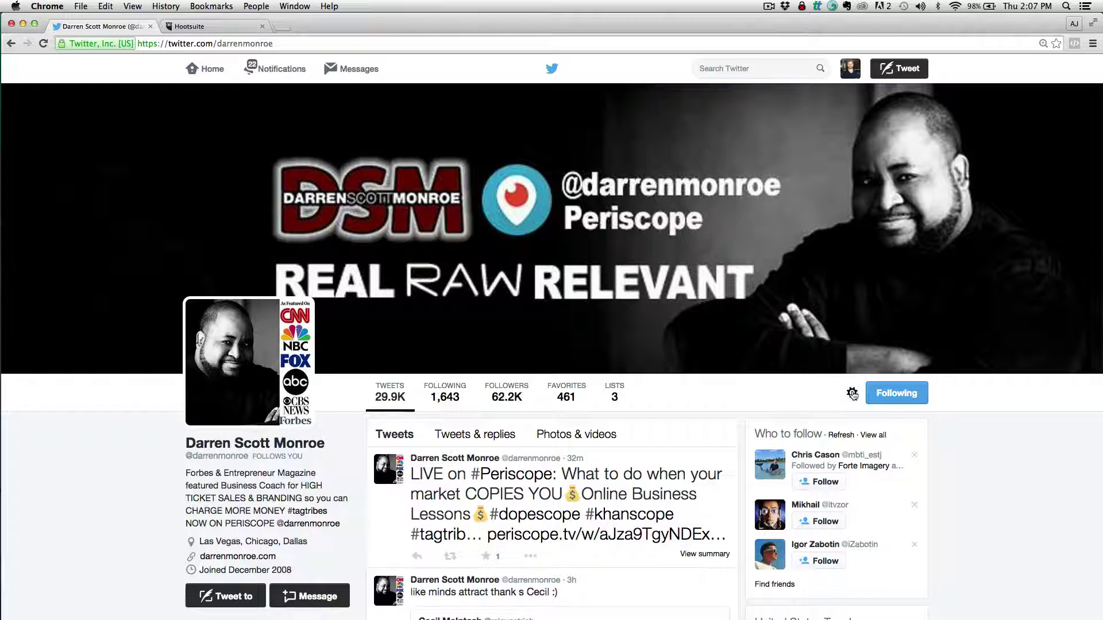
# Add the second friend to The Inner Circle list
pyautogui.click(853, 394)
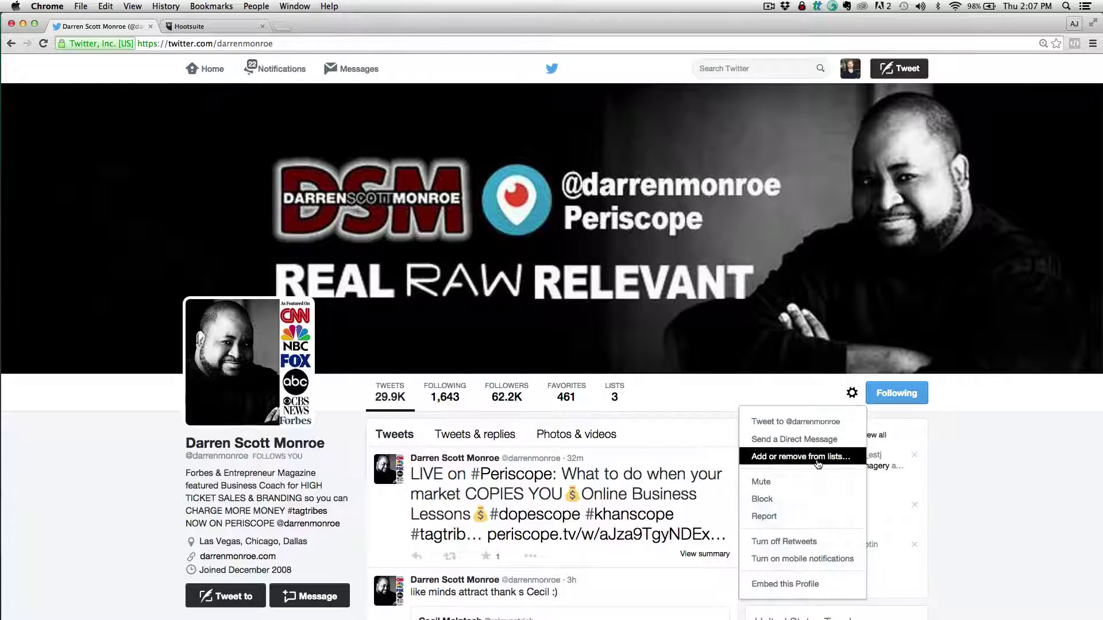
pyautogui.click(818, 462)
pyautogui.click(400, 307)
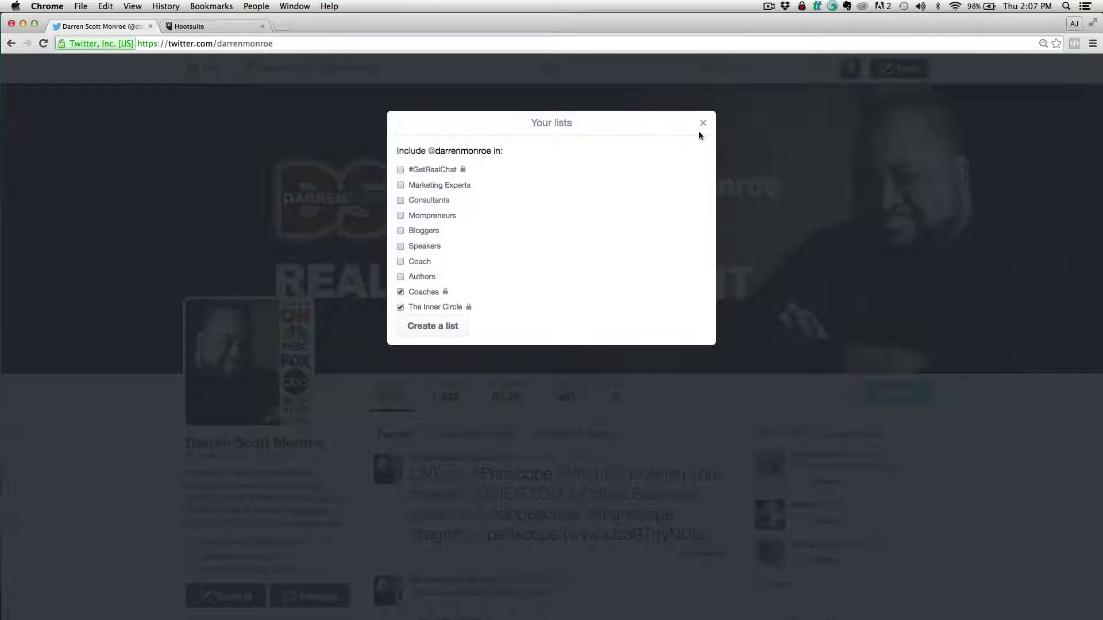
pyautogui.click(703, 123)
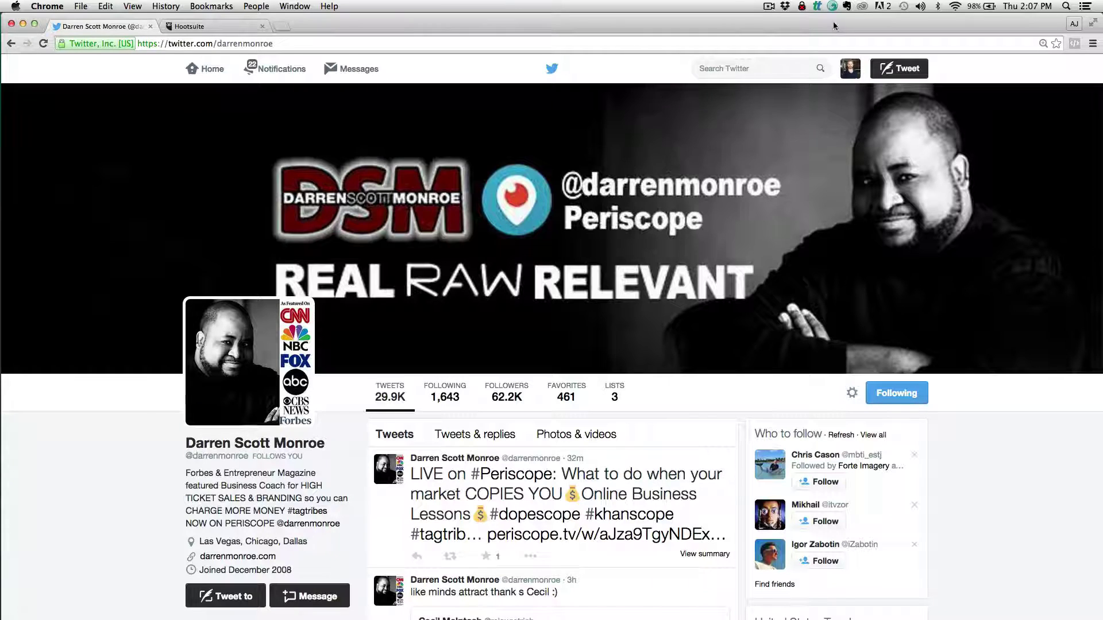
# Open your lists page and scroll down to The Inner Circle, now showing 10 members
pyautogui.click(858, 71)
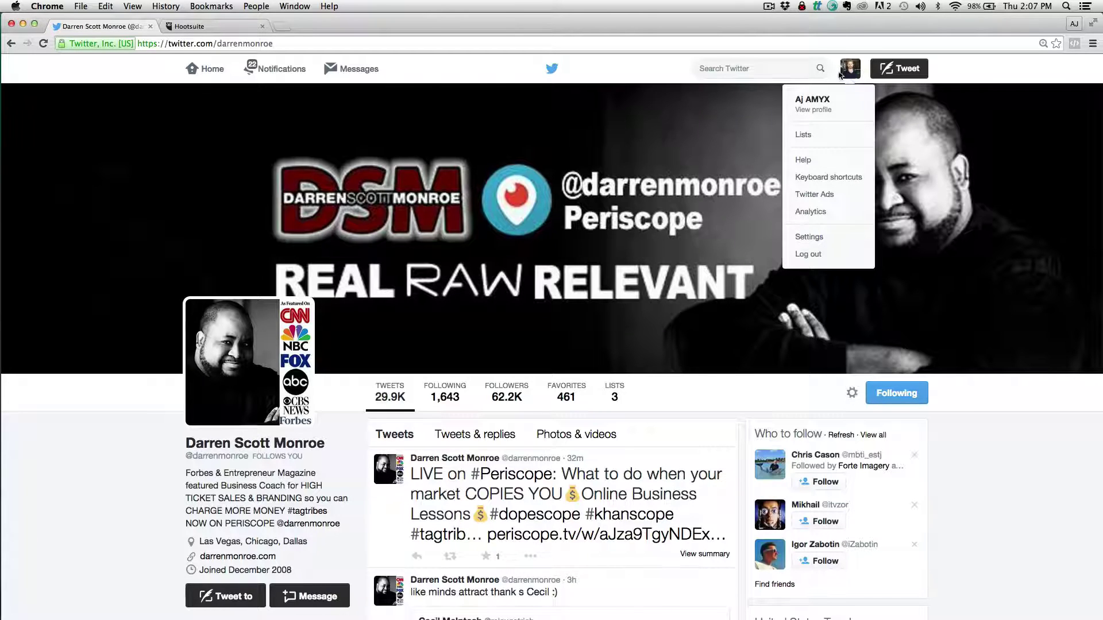
pyautogui.click(803, 141)
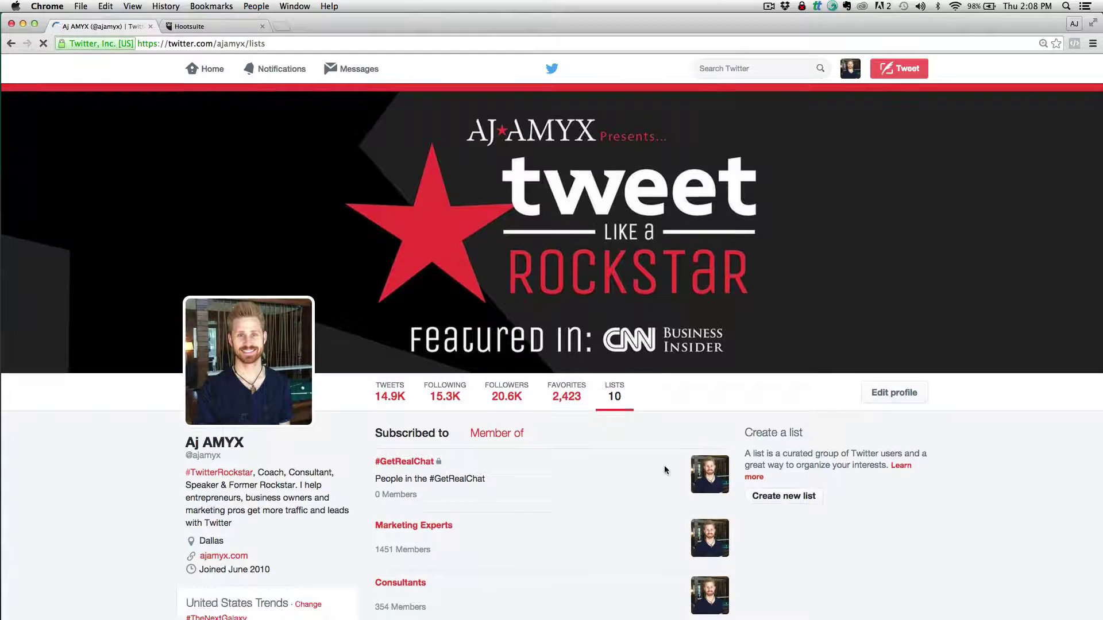
pyautogui.scroll(-6, 664, 470)
pyautogui.scroll(-2, 664, 470)
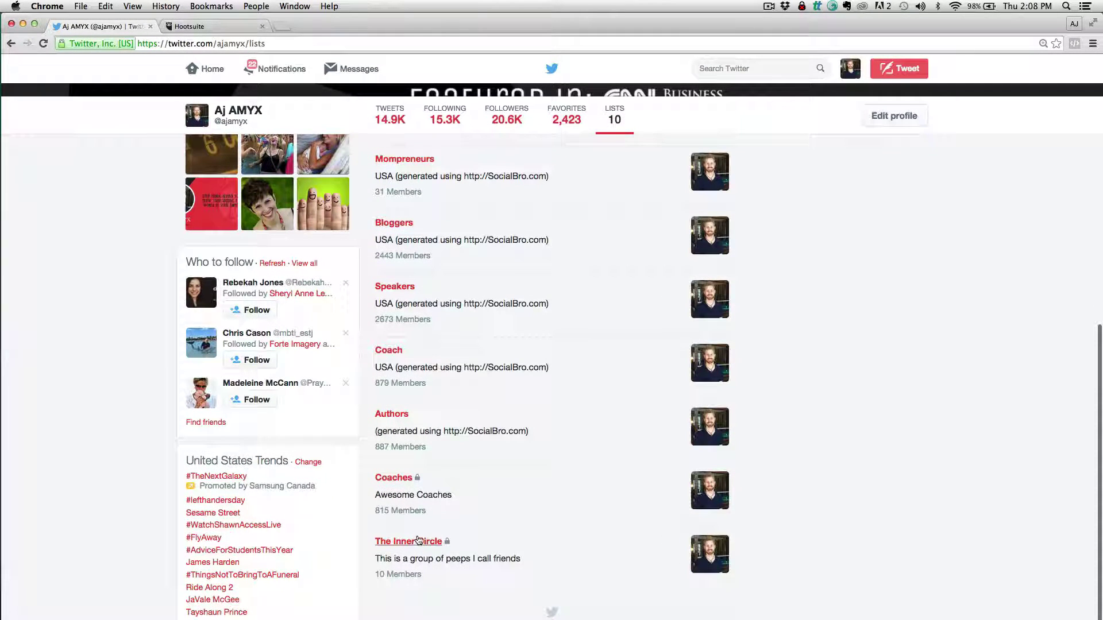
# Open The Inner Circle list and scroll through its members' tweets
pyautogui.click(408, 542)
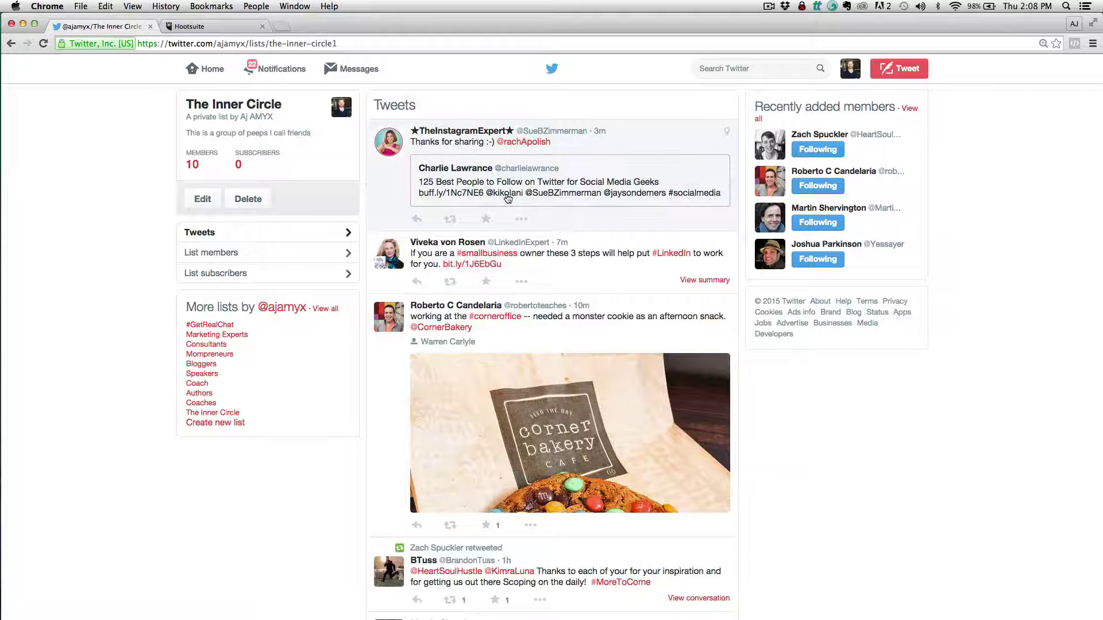
pyautogui.moveTo(507, 199)
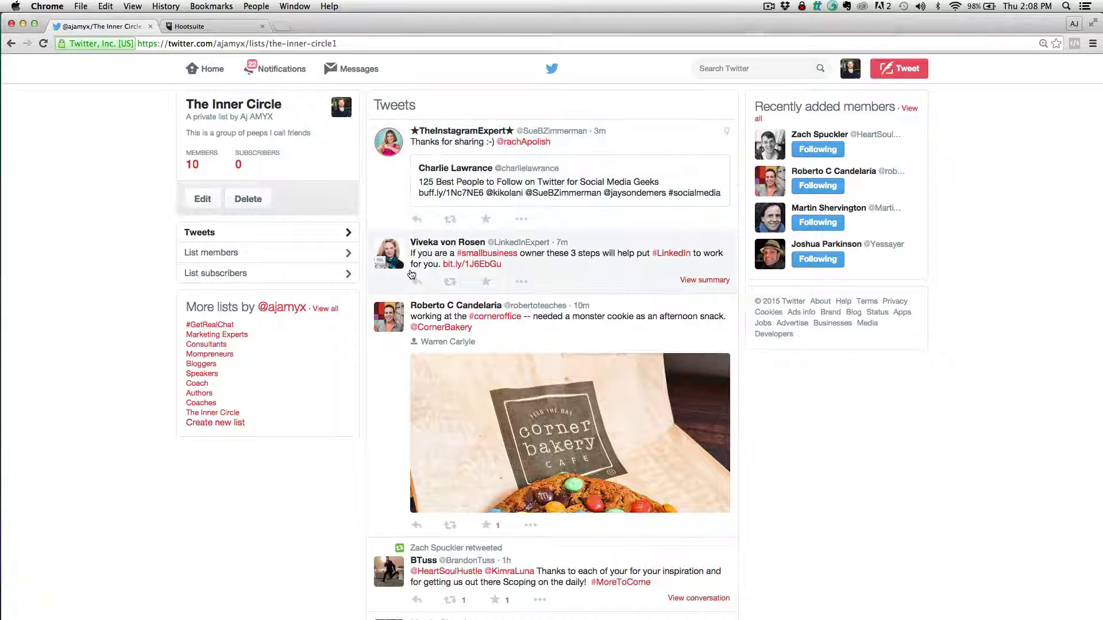
pyautogui.scroll(-5, 425, 321)
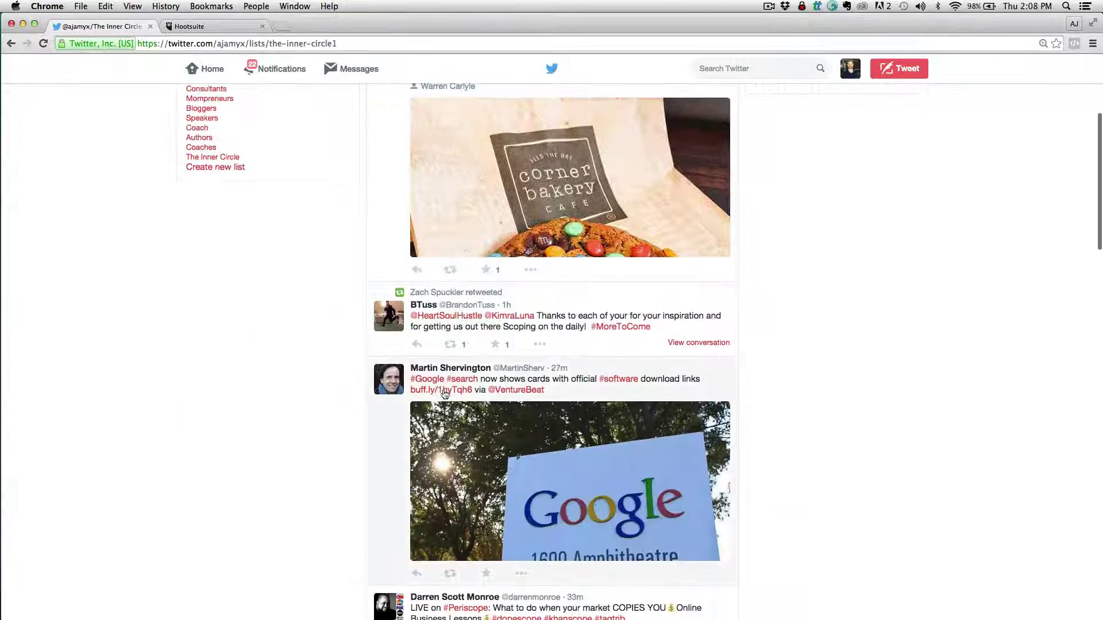
pyautogui.scroll(-3, 444, 394)
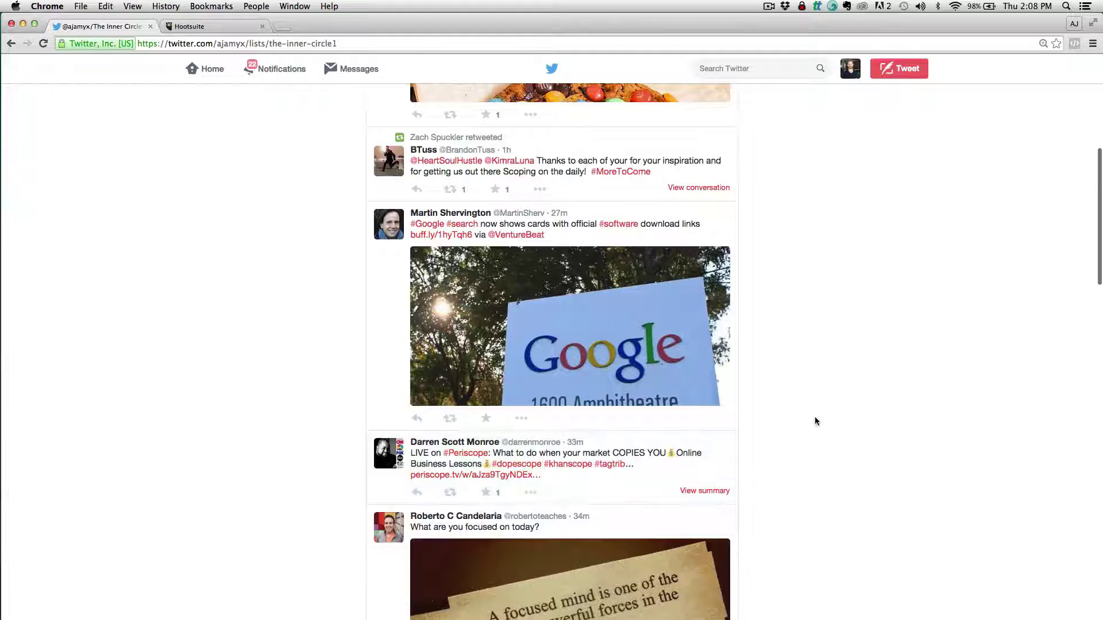
pyautogui.scroll(-5, 815, 422)
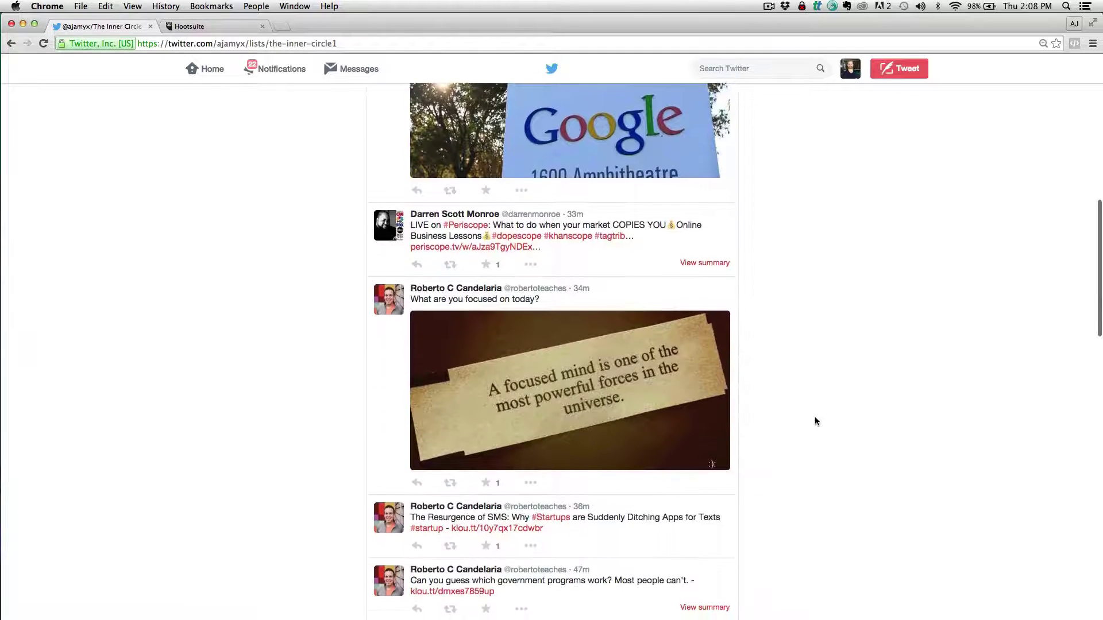
pyautogui.scroll(-3, 815, 421)
pyautogui.scroll(2, 814, 421)
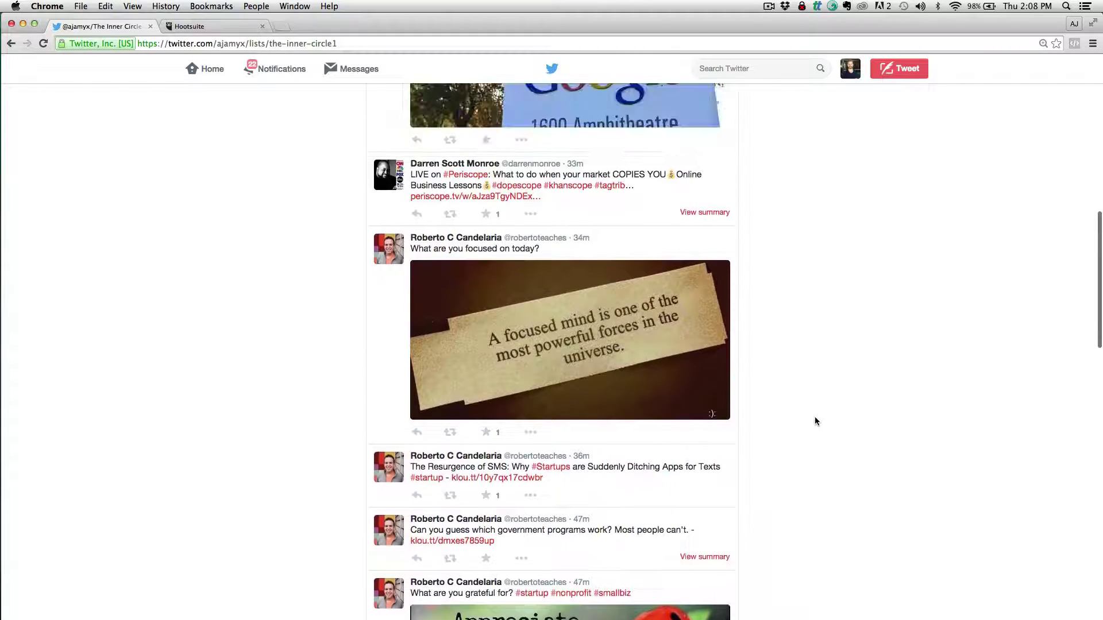
pyautogui.scroll(-4, 798, 279)
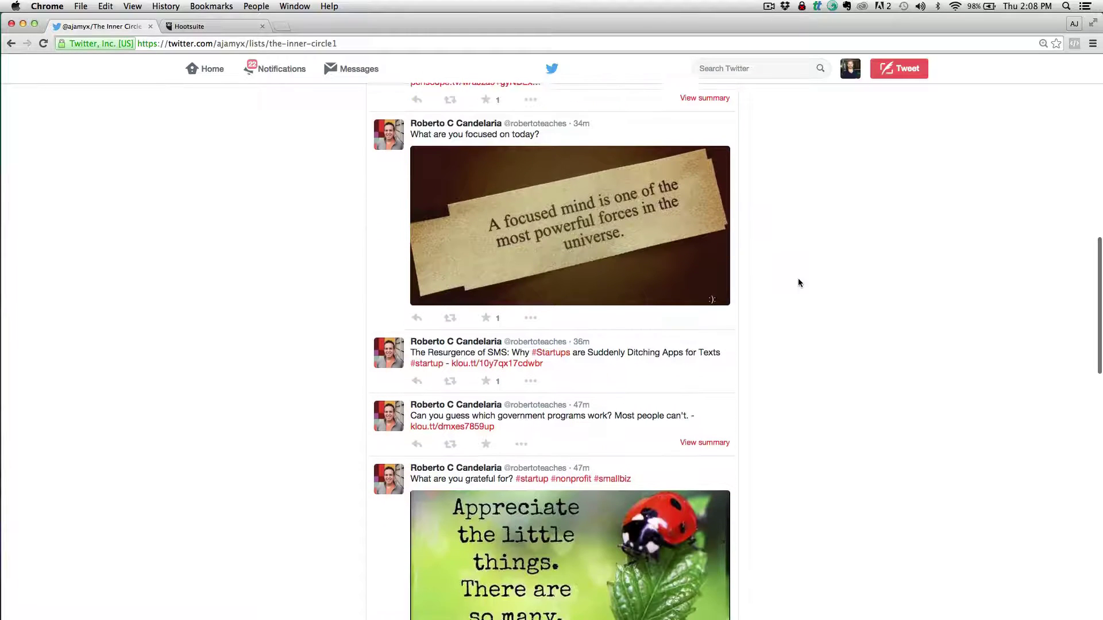
pyautogui.scroll(-5, 798, 283)
pyautogui.scroll(10, 667, 371)
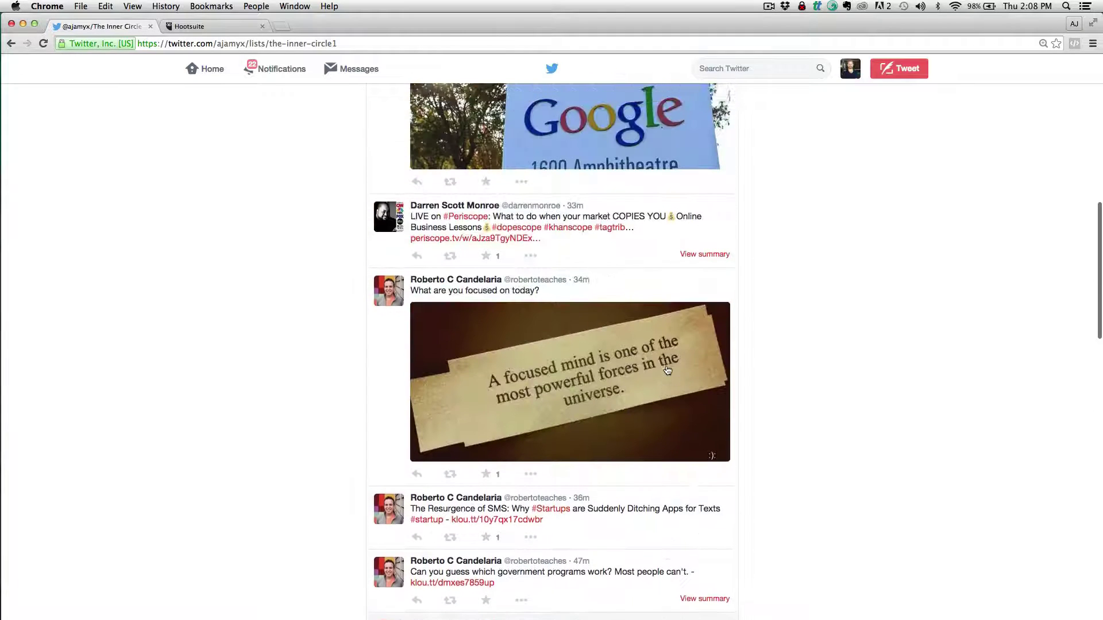
# Favorite the friend's Periscope tweet and start a reply to it
pyautogui.click(485, 256)
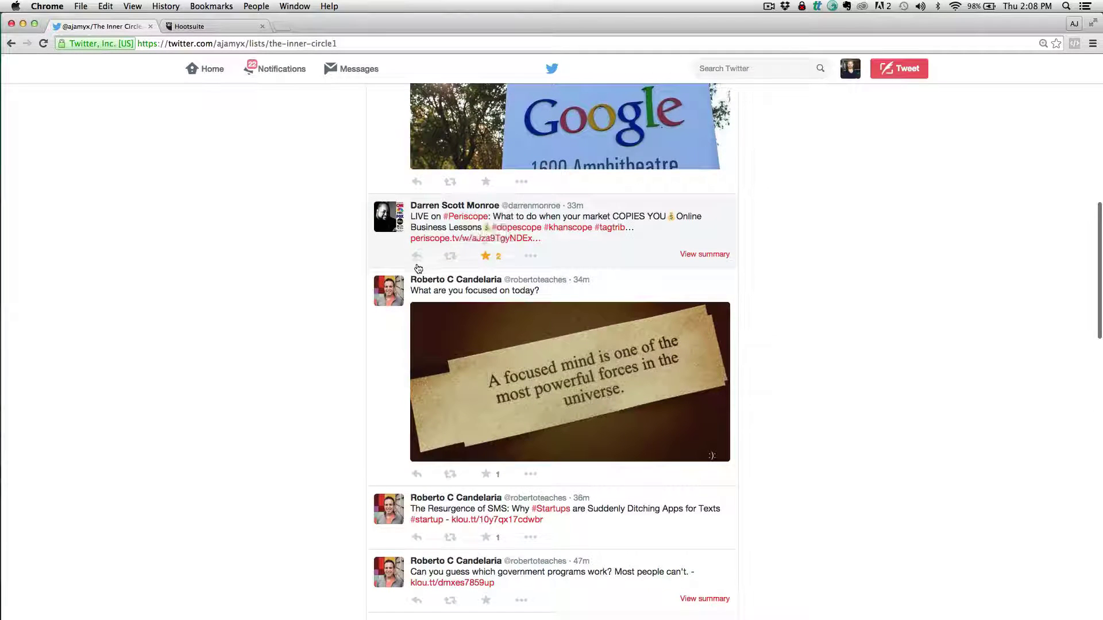
pyautogui.click(416, 255)
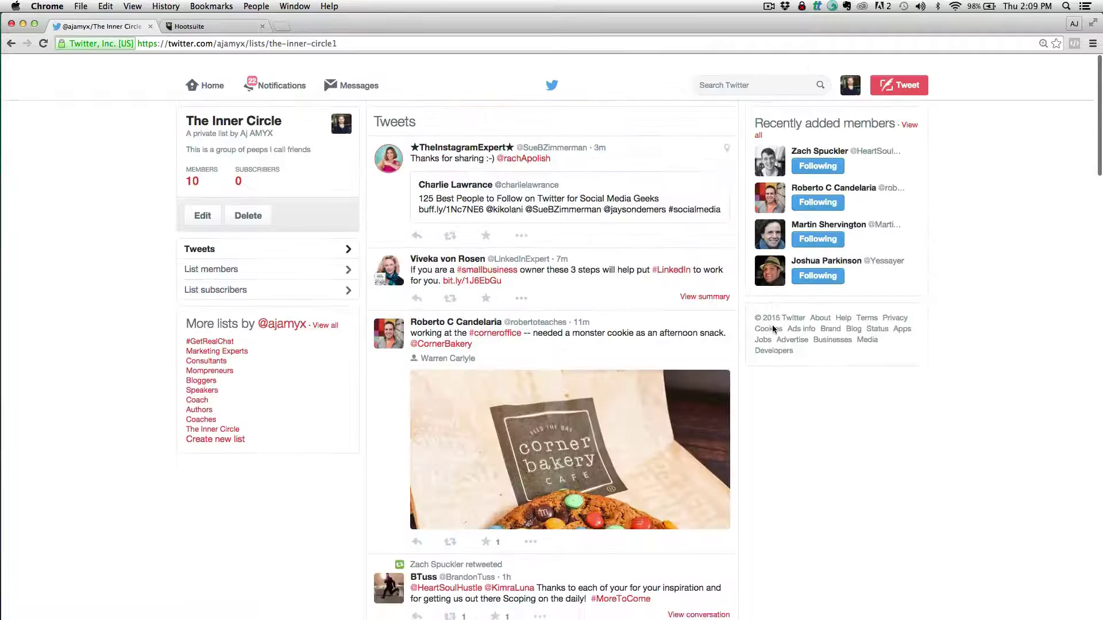
pyautogui.scroll(-1, 772, 325)
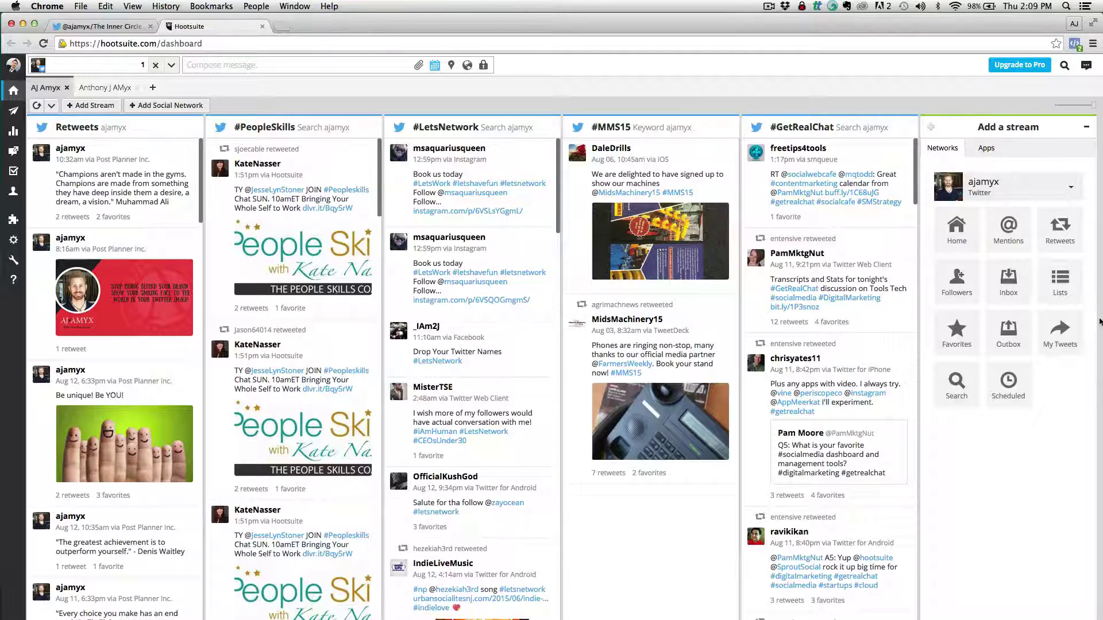
# Add an Outbox stream and The Inner Circle list stream to the Hootsuite dashboard
pyautogui.click(1008, 333)
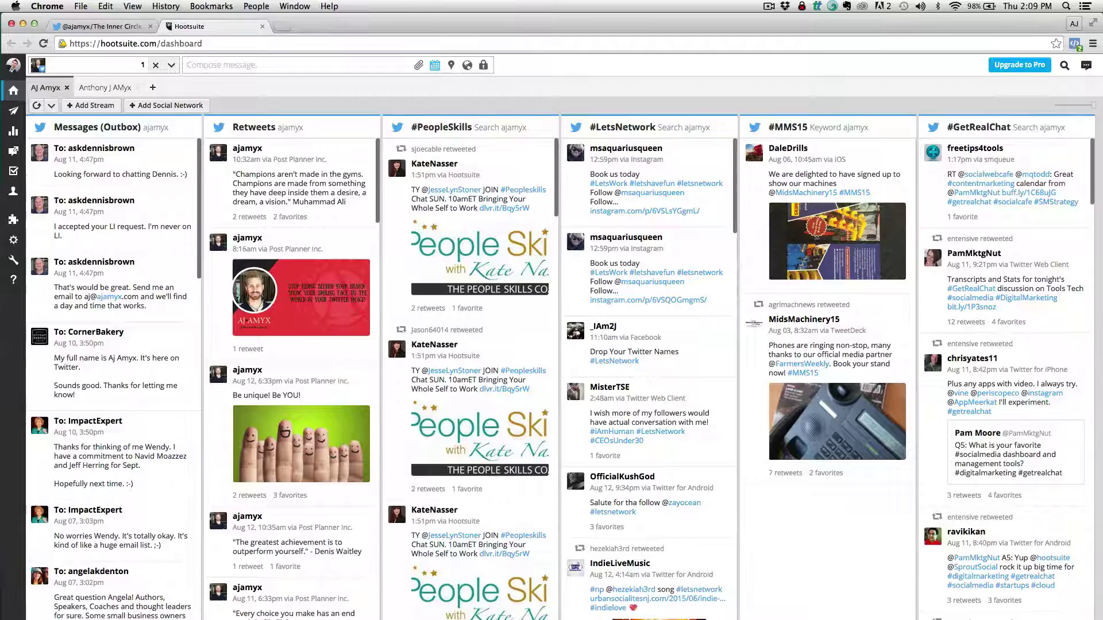
pyautogui.hscroll(3, 551, 368)
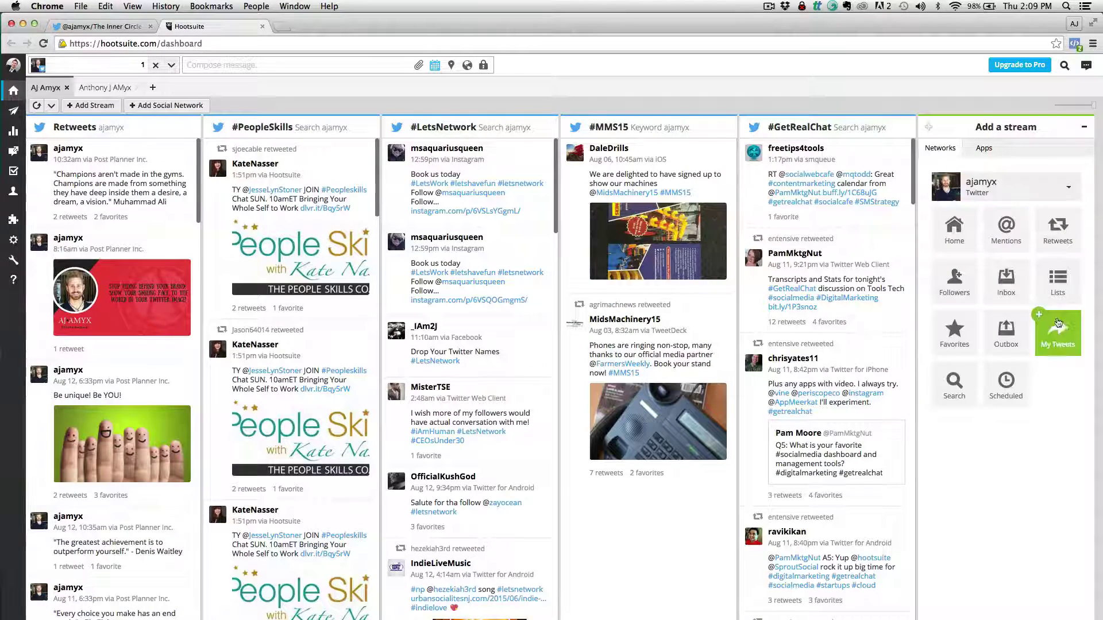
pyautogui.click(1057, 285)
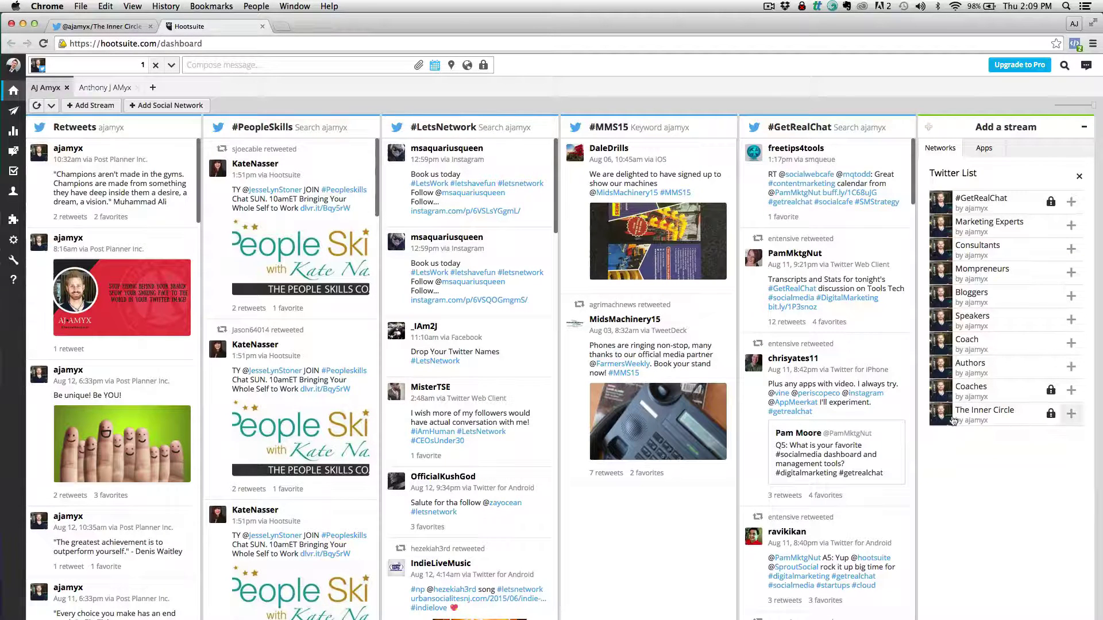
pyautogui.click(1070, 414)
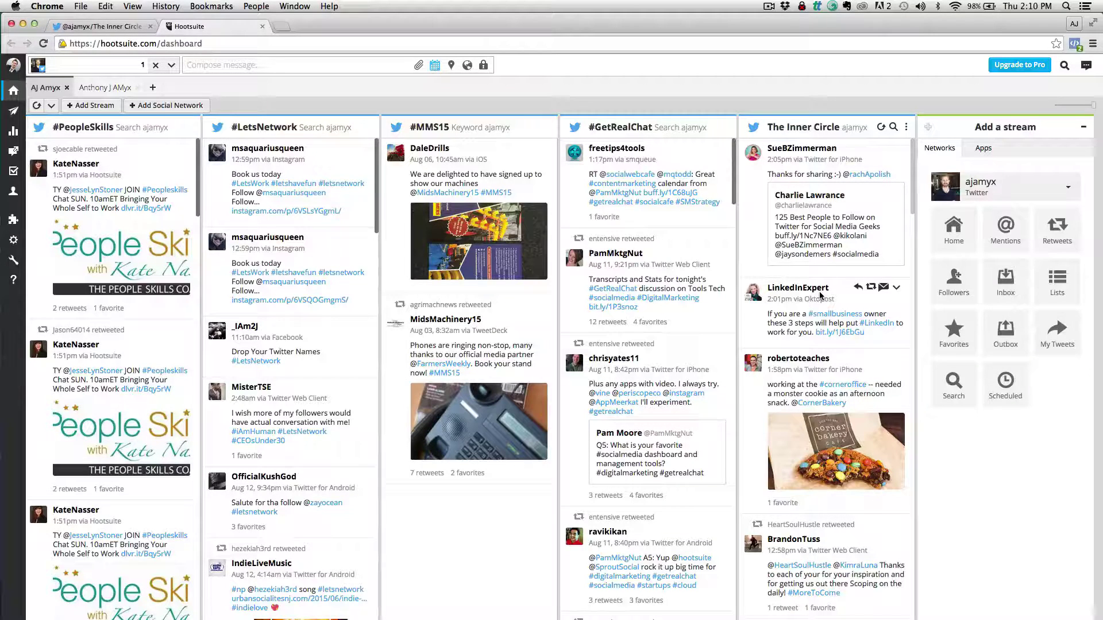
# Back on Twitter, search 'social media lists' and scroll through the results
pyautogui.click(108, 27)
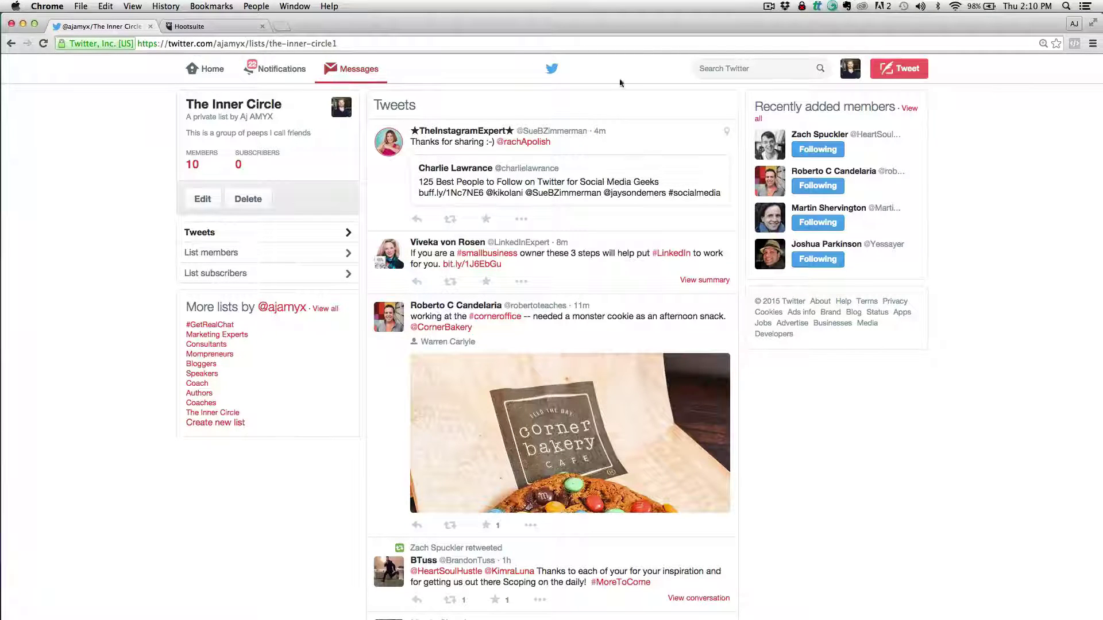
pyautogui.click(700, 69)
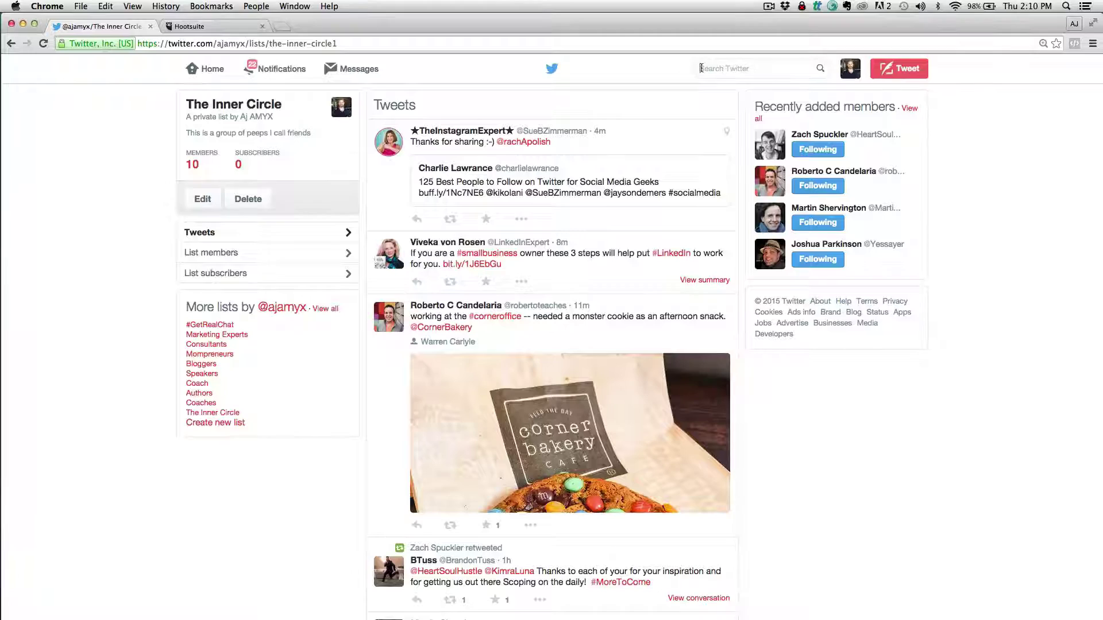
pyautogui.write('social m')
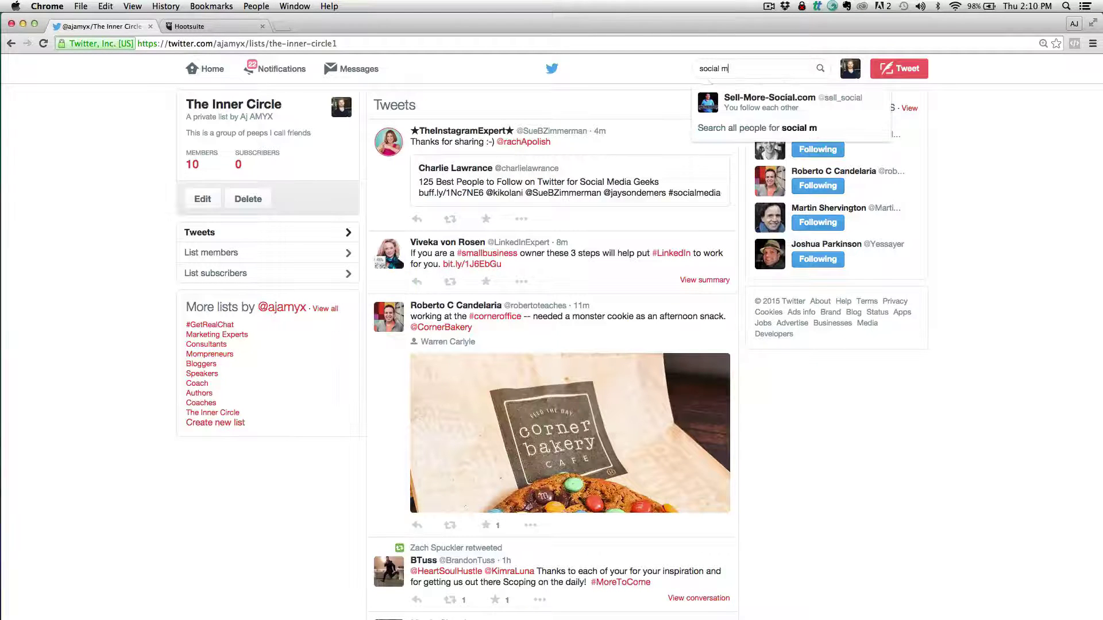
pyautogui.write('edia lists')
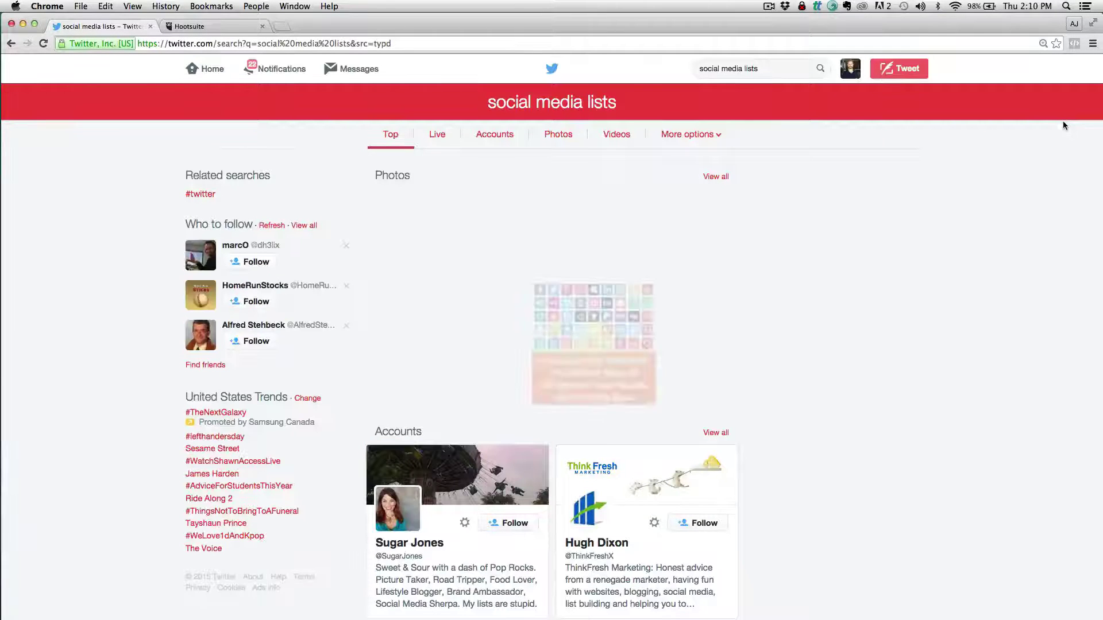
pyautogui.scroll(-2, 944, 305)
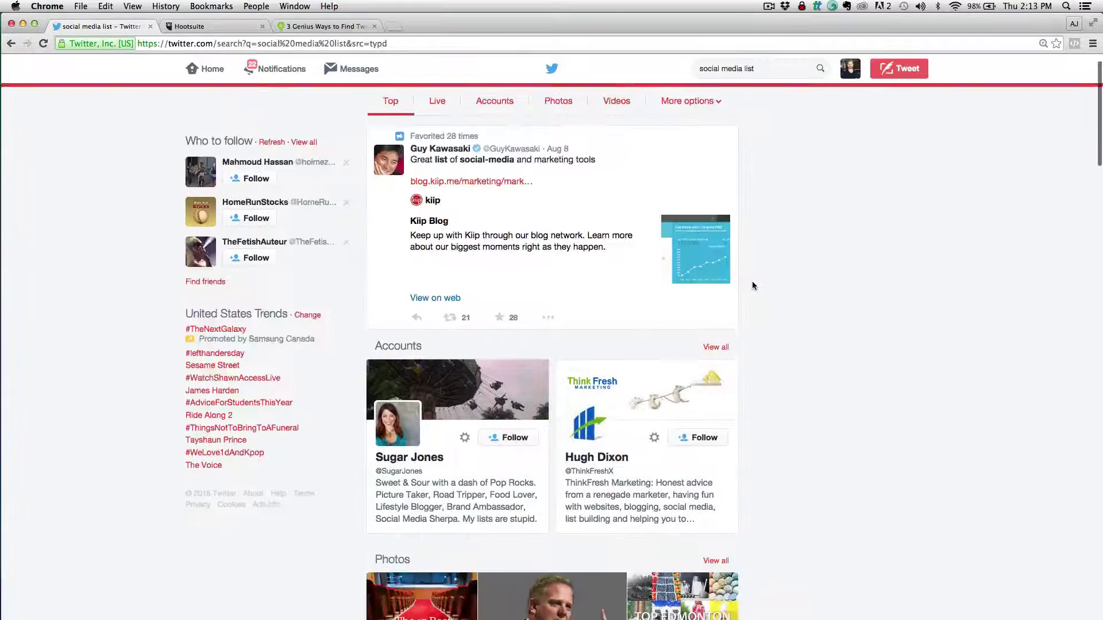
pyautogui.scroll(-6, 752, 281)
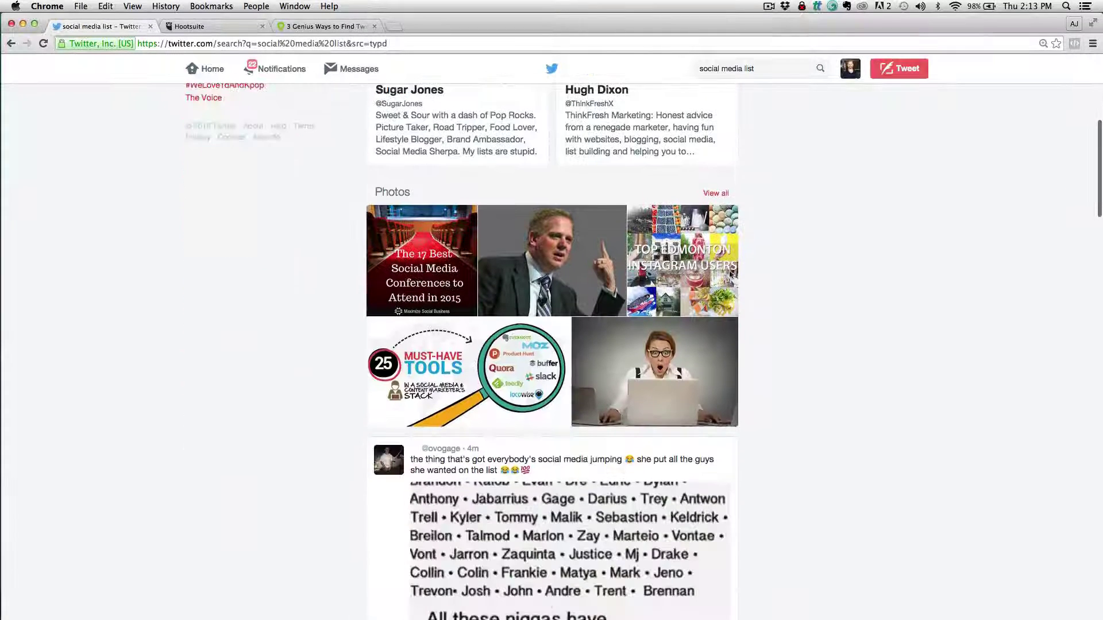
pyautogui.scroll(-3, 856, 296)
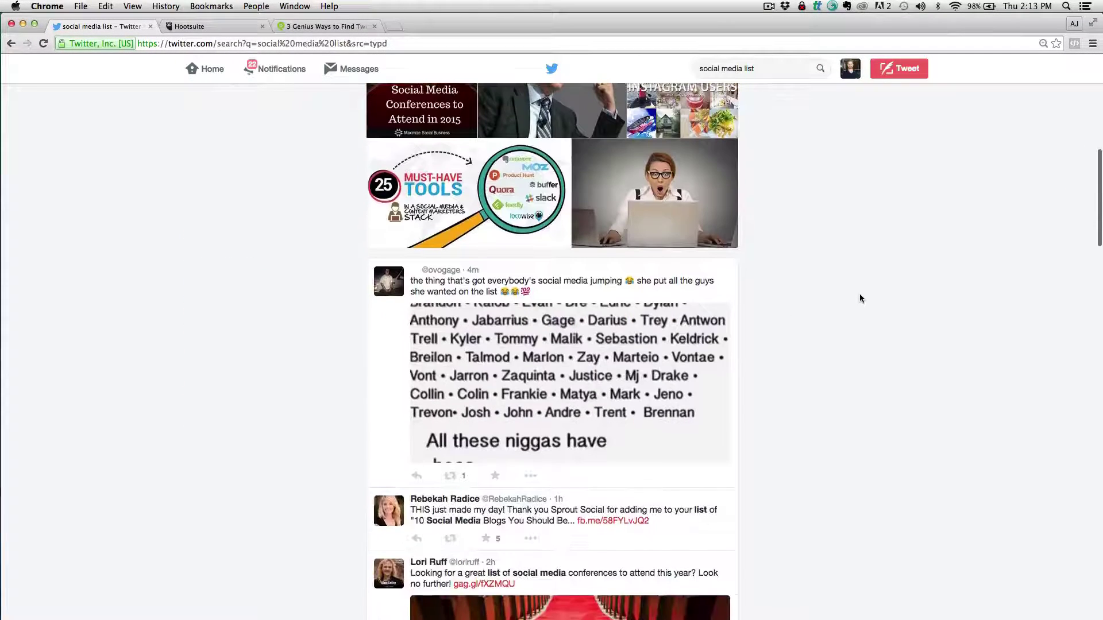
pyautogui.scroll(-2, 859, 298)
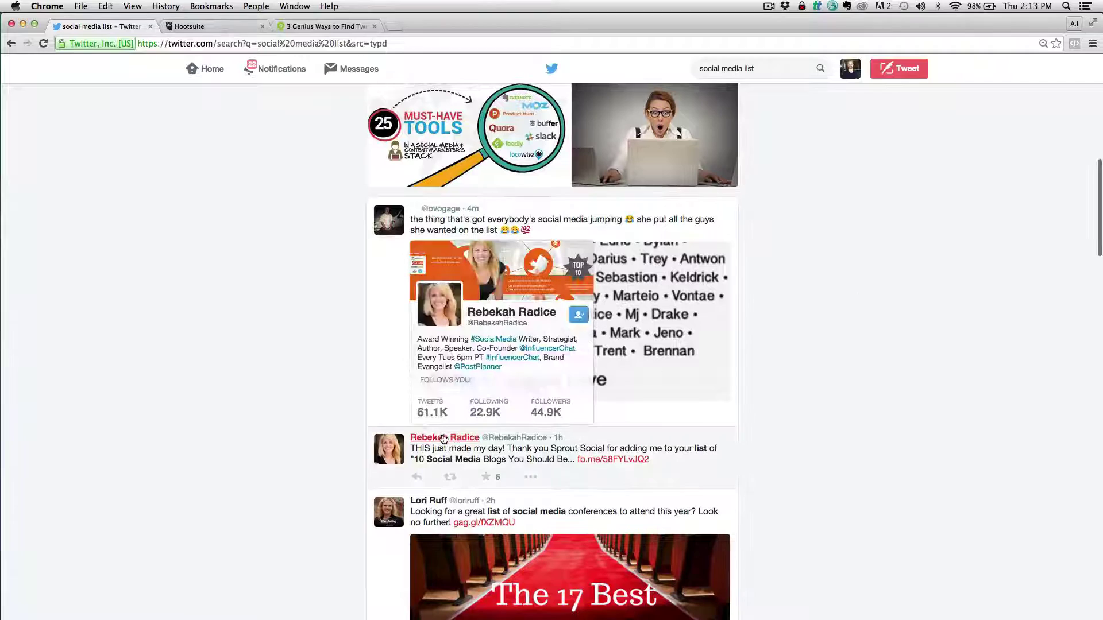
# Browse the tweet author's lists and open the public Social Buzz Club list
pyautogui.click(444, 438)
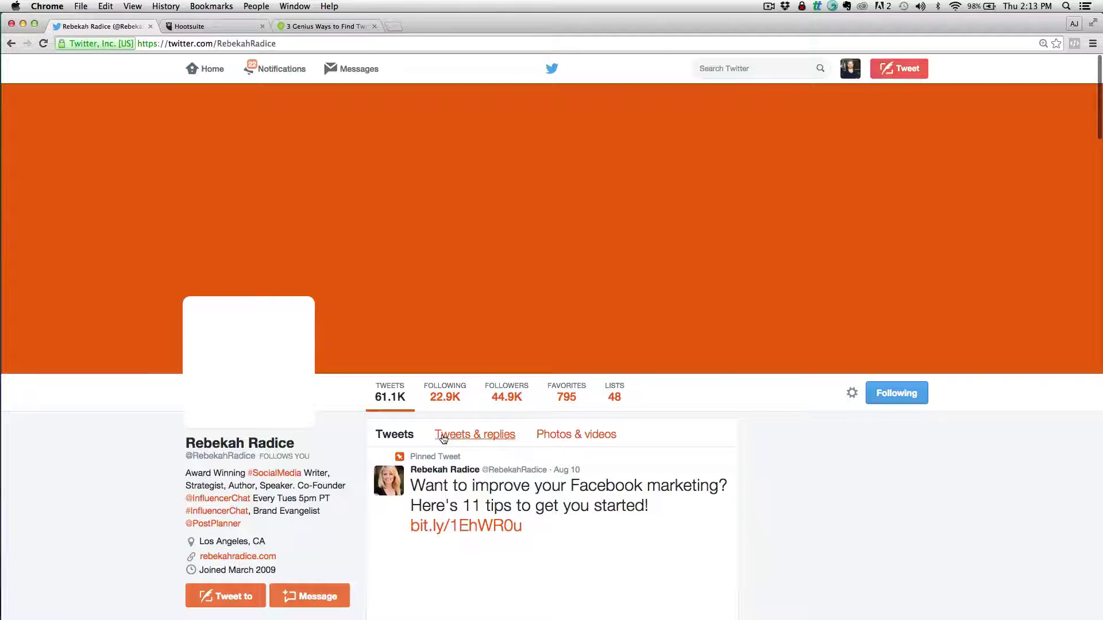
pyautogui.click(616, 395)
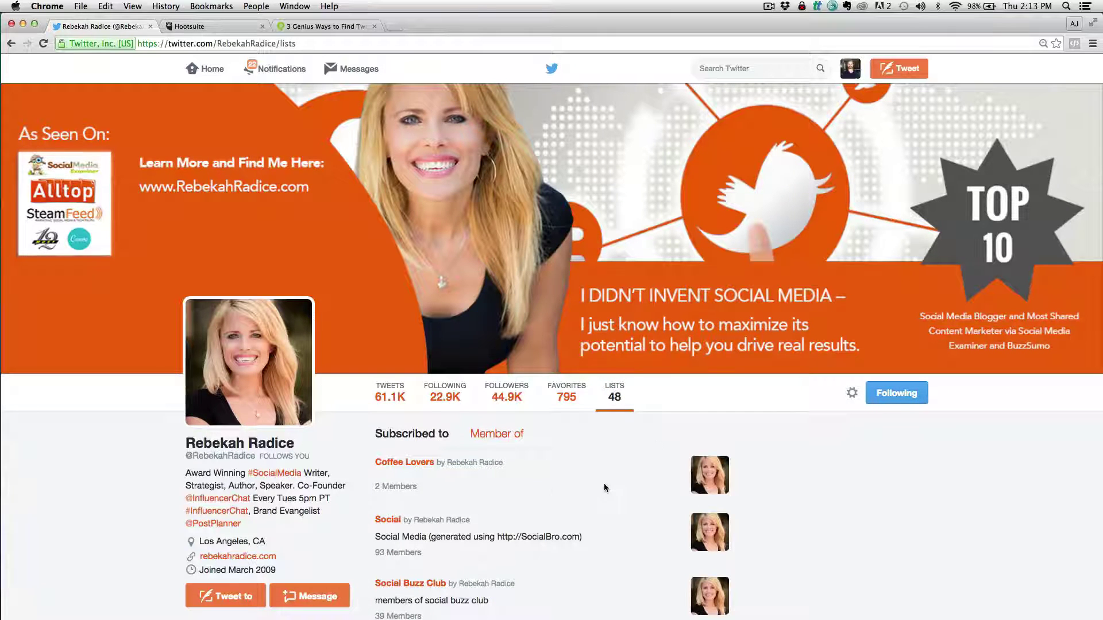
pyautogui.scroll(-5, 604, 484)
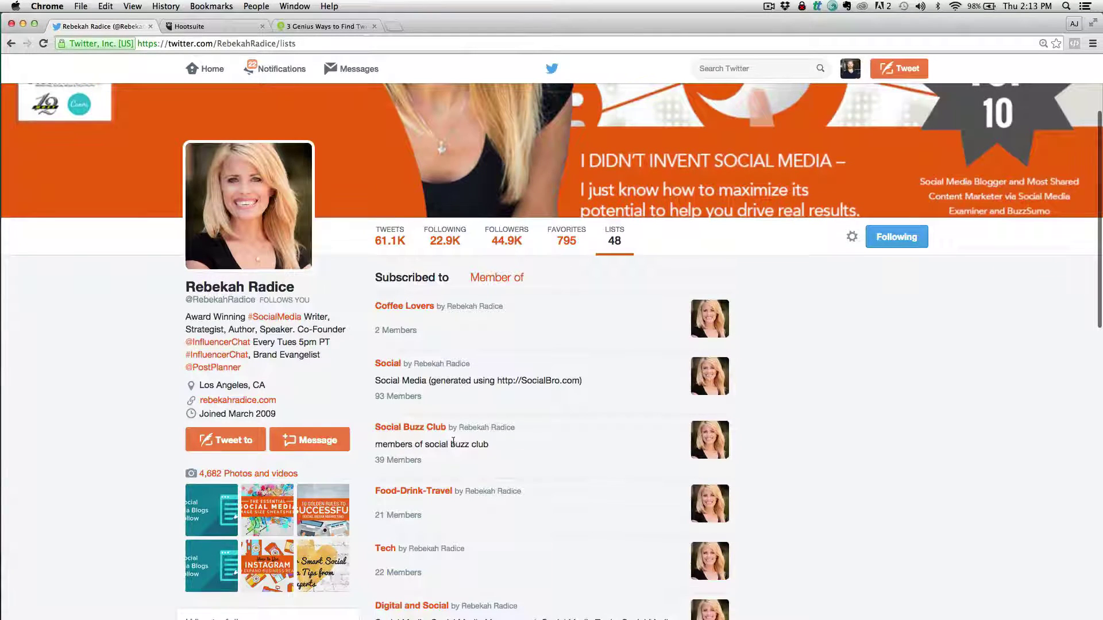
pyautogui.scroll(-3, 550, 437)
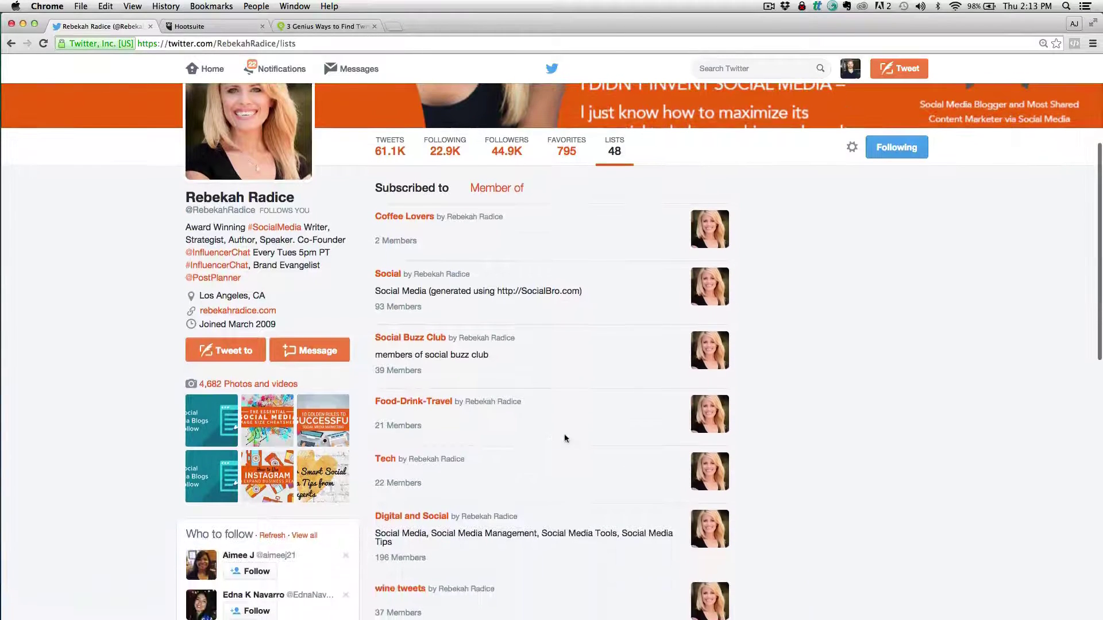
pyautogui.click(405, 344)
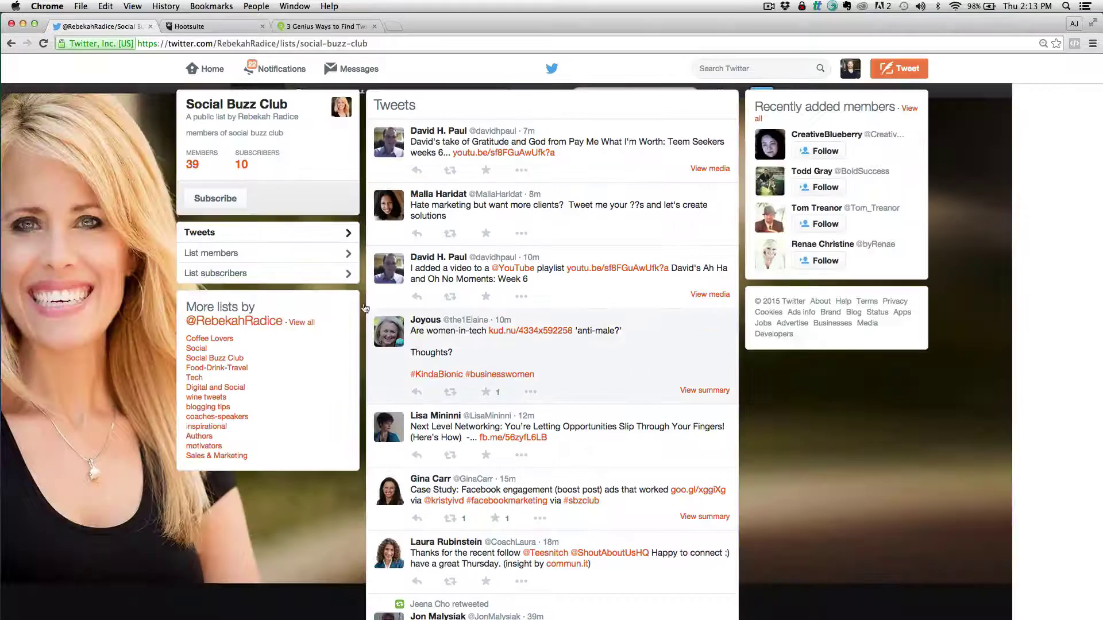
# Subscribe to Social Buzz Club, confirm it appears on your lists page, then reopen it
pyautogui.click(227, 199)
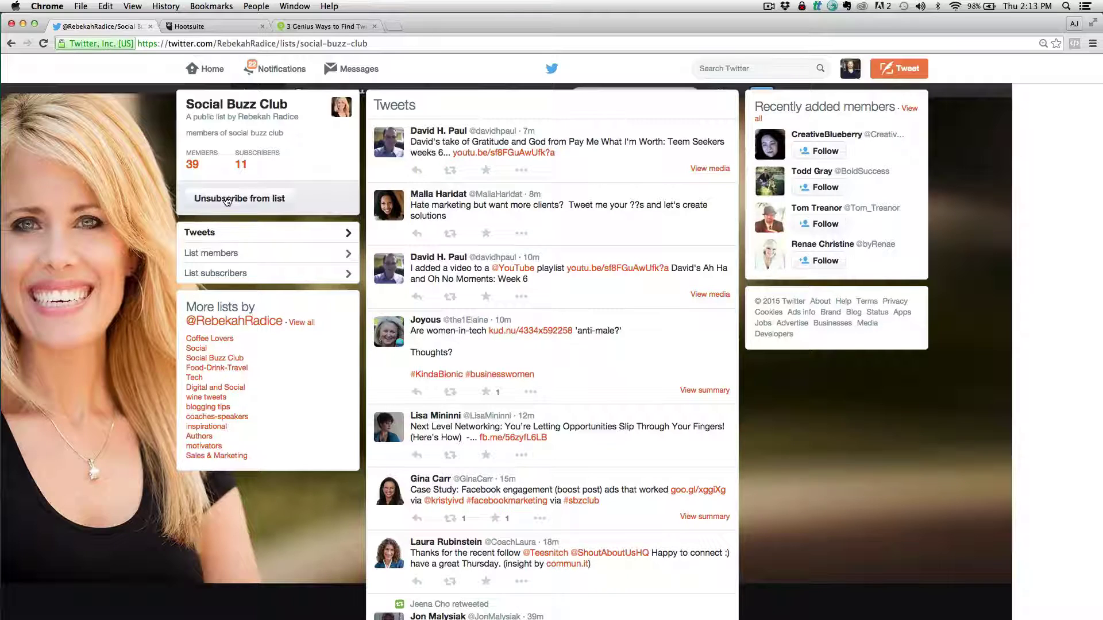
pyautogui.click(850, 69)
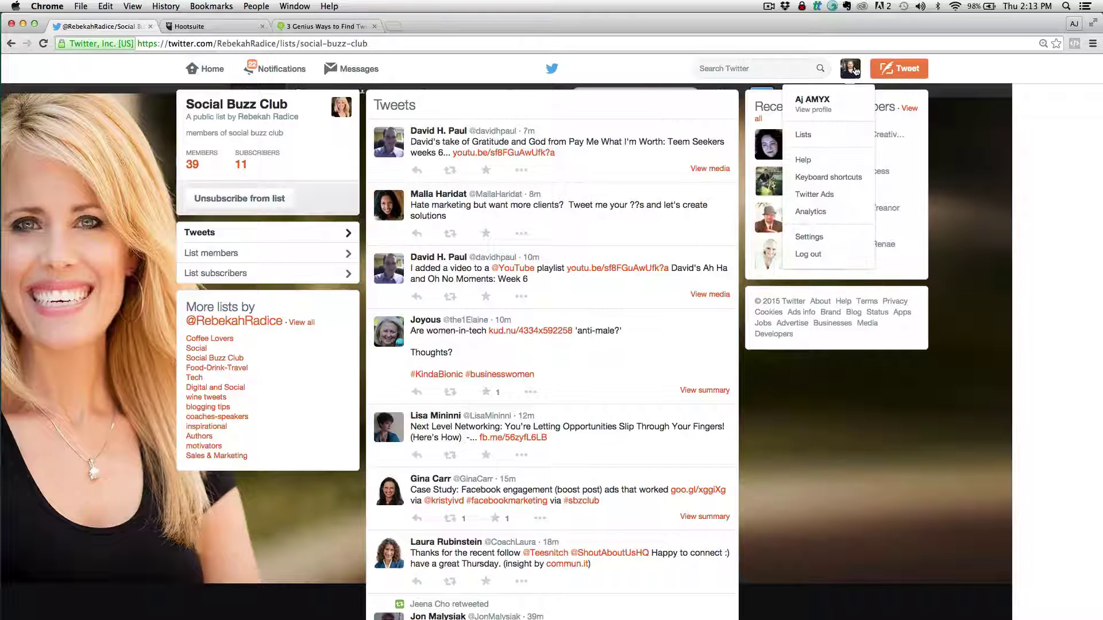
pyautogui.click(815, 136)
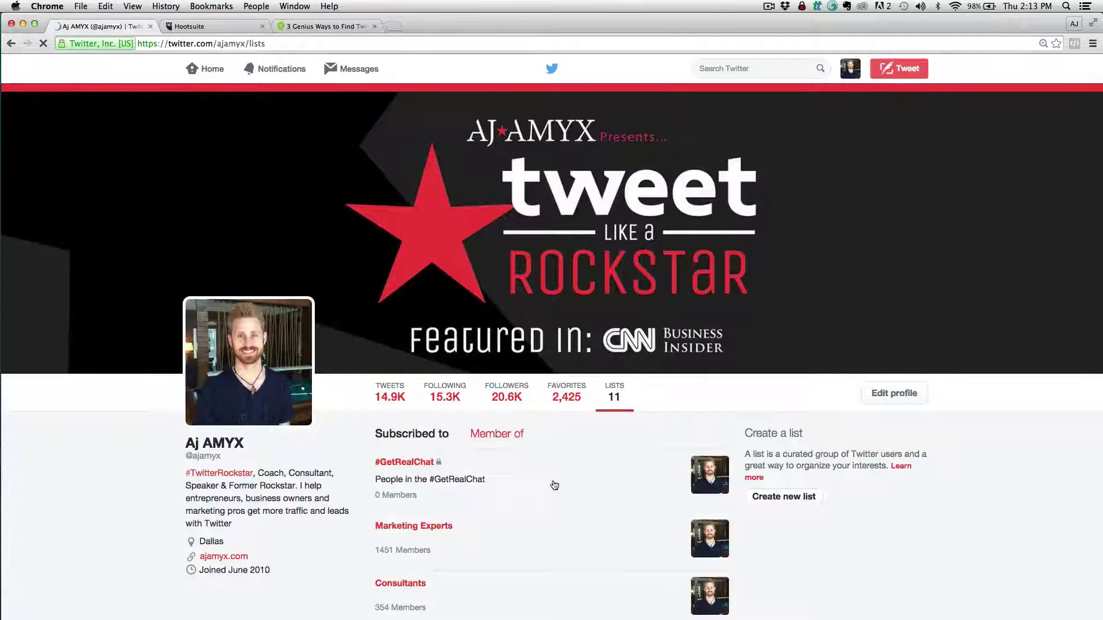
pyautogui.scroll(-15, 554, 486)
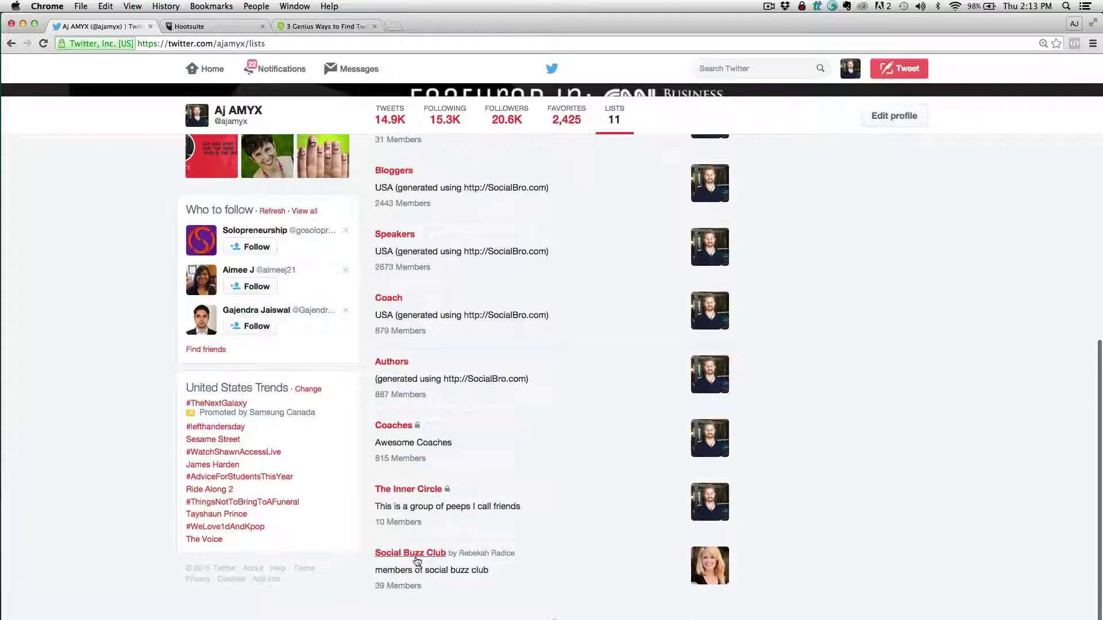
pyautogui.click(417, 556)
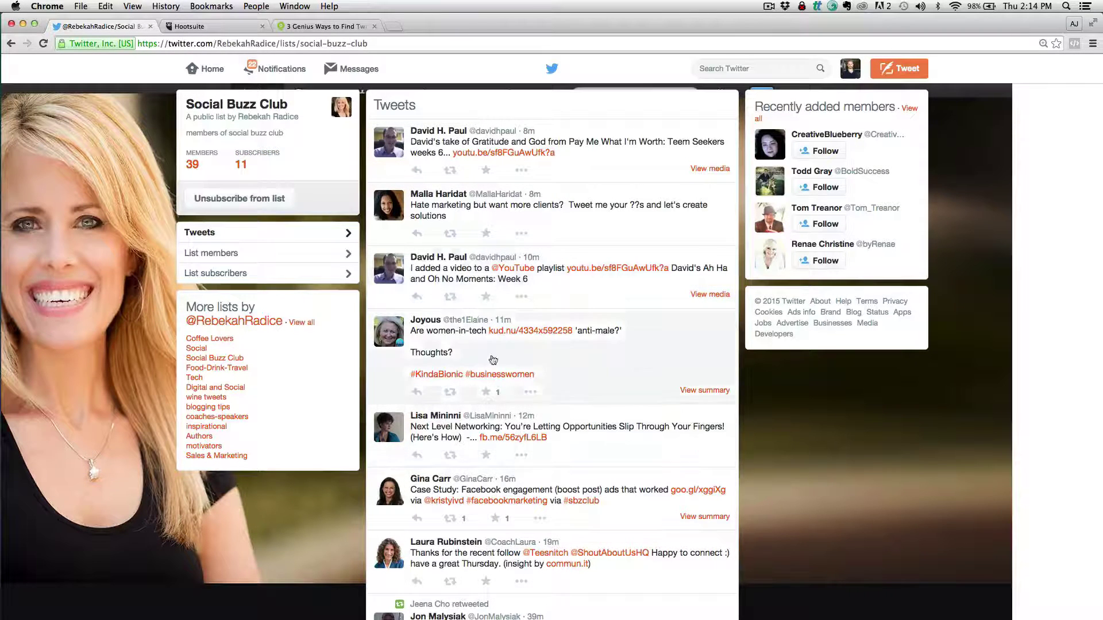
# Unsubscribe from Social Buzz Club and check your lists page to confirm it's gone
pyautogui.click(235, 201)
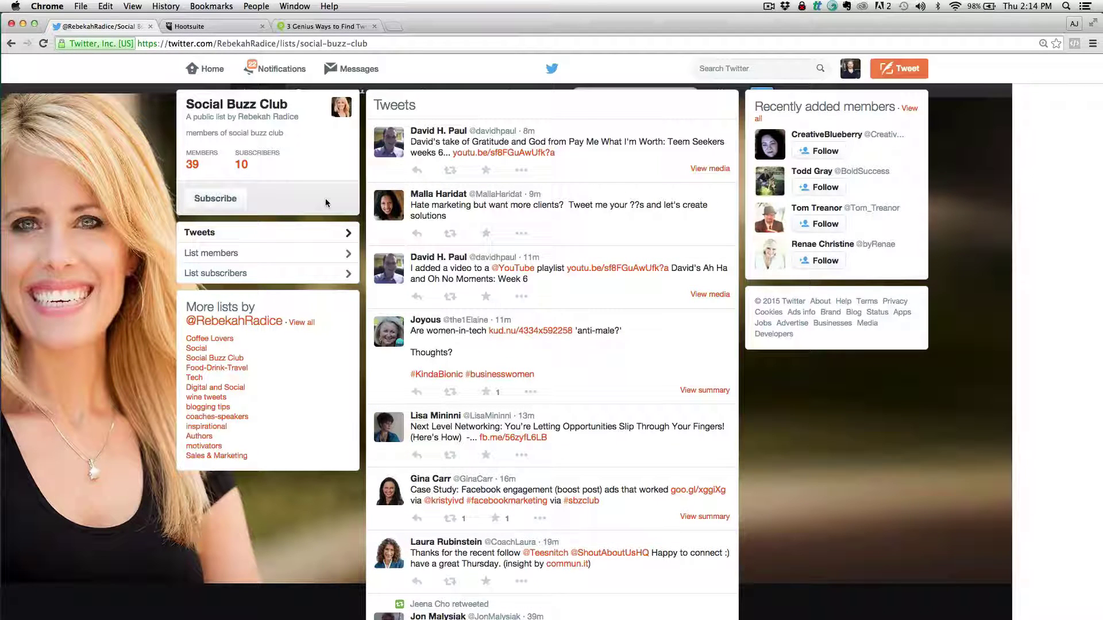
pyautogui.click(859, 74)
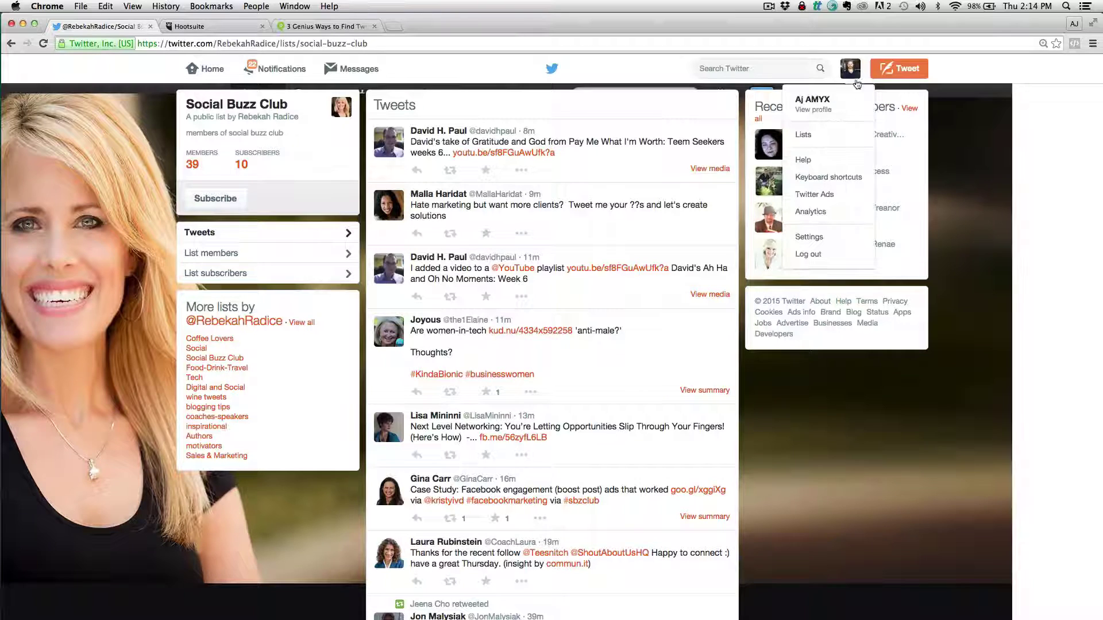
pyautogui.click(825, 135)
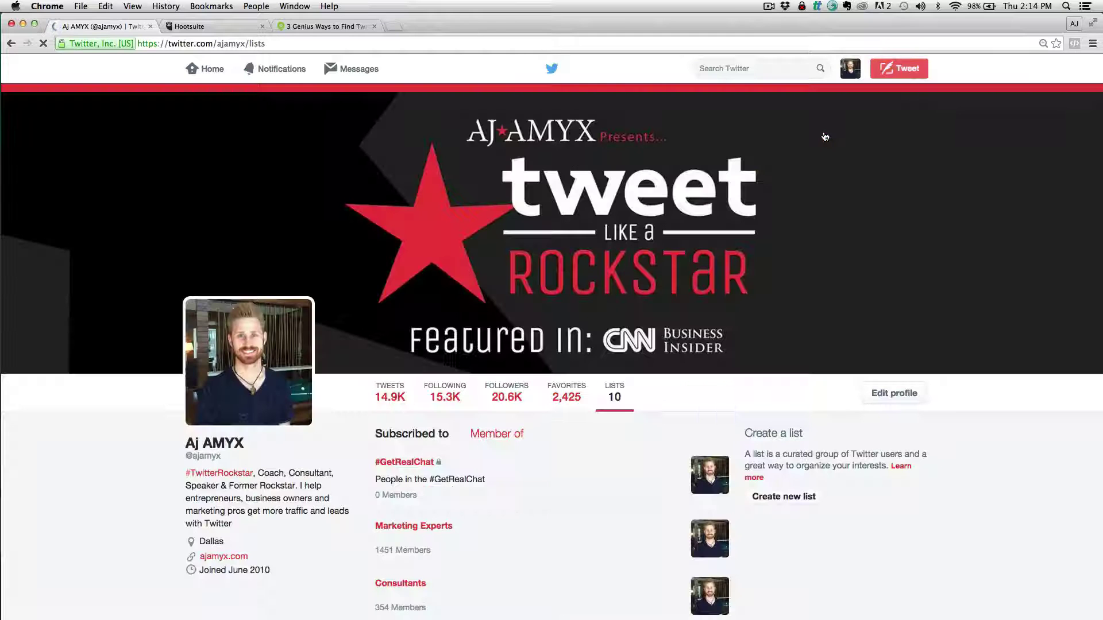
pyautogui.scroll(-6, 733, 387)
pyautogui.scroll(-4, 516, 467)
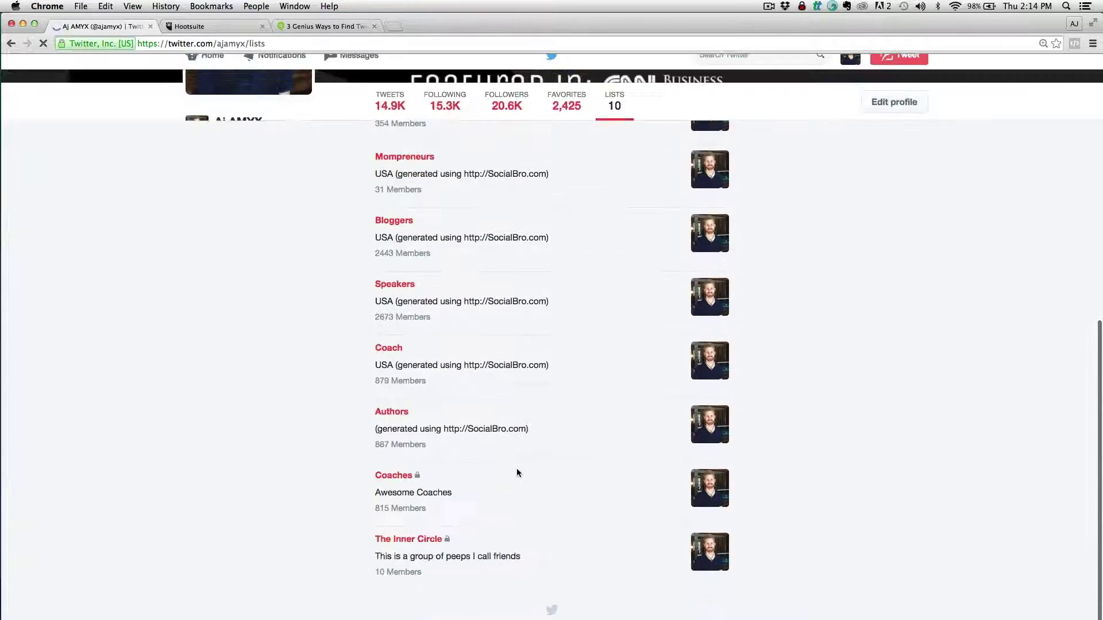
pyautogui.scroll(10, 517, 472)
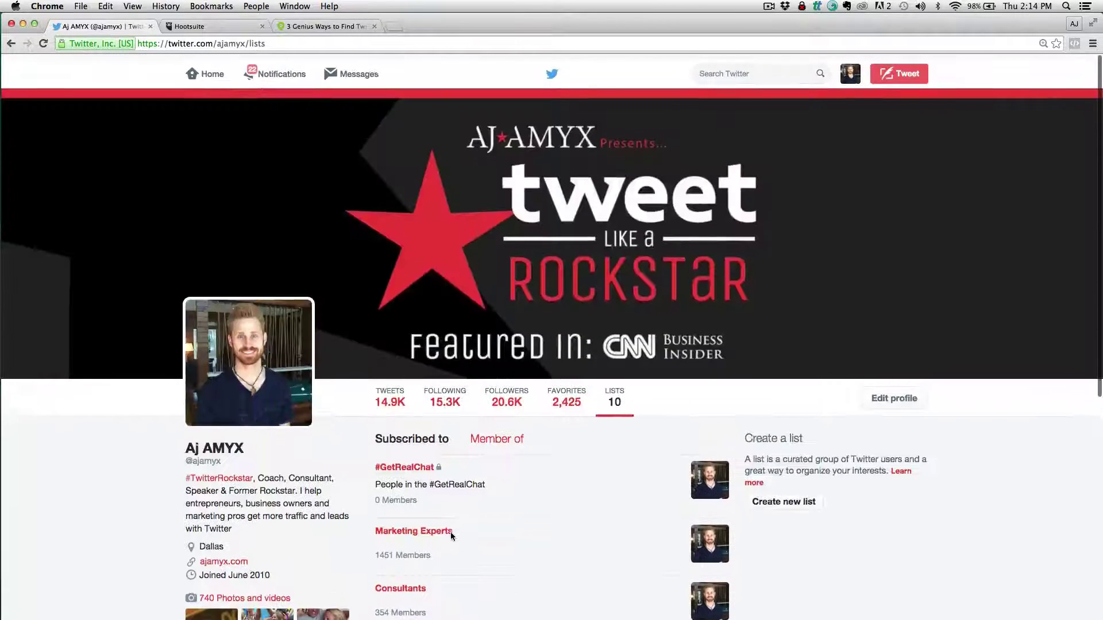
pyautogui.scroll(-1, 451, 536)
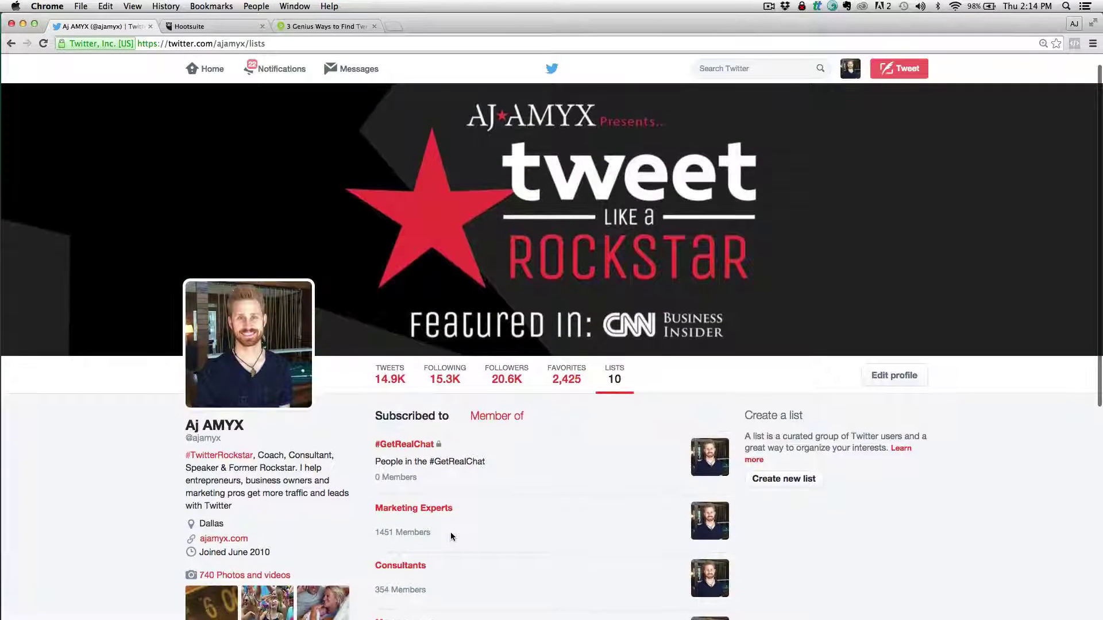